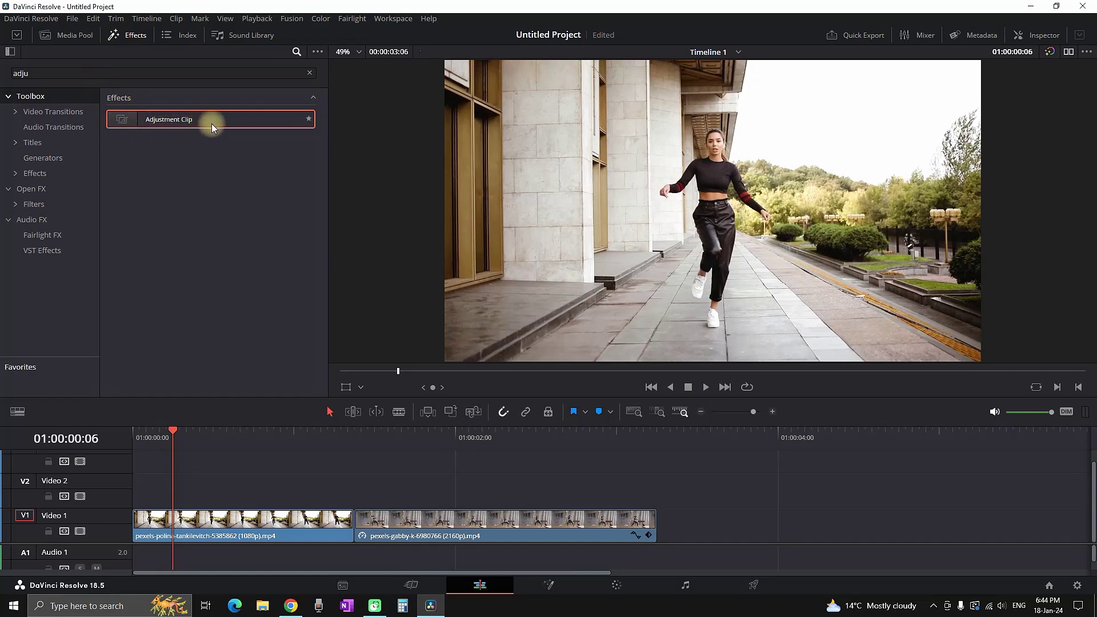
Cut an Adjustment Clip on Video 2 short over the dance-clip cut and open it in Fusion.
left_click_drag(212, 128, 299, 496)
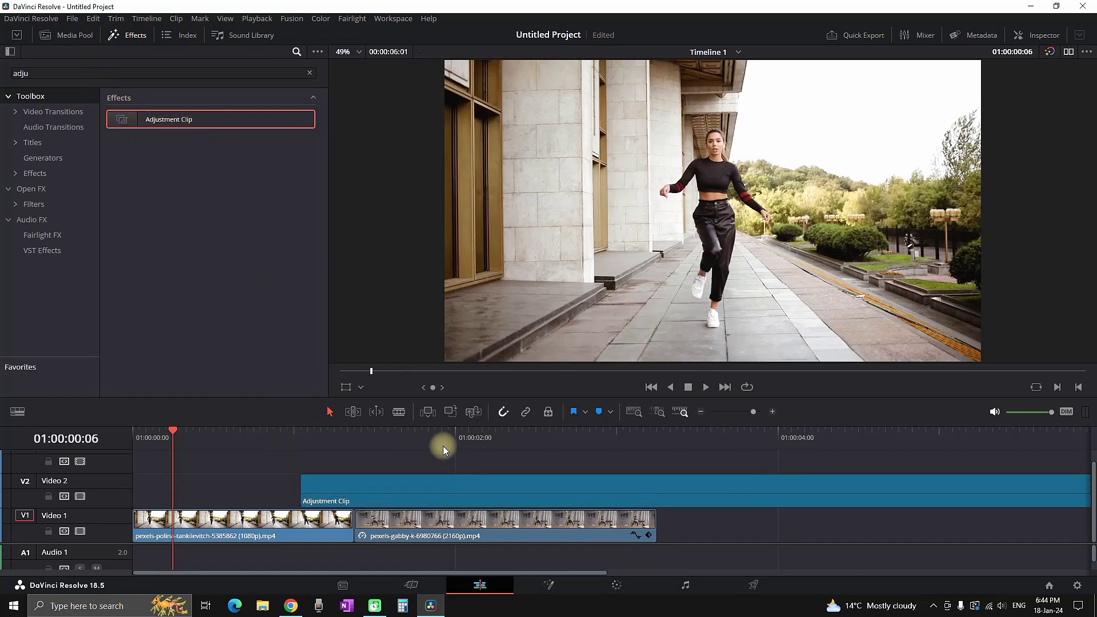
left_click(456, 438)
key("ctrl+b")
left_click(489, 496)
key("BackSpace")
left_click_drag(453, 490, 354, 491)
right_click(355, 490)
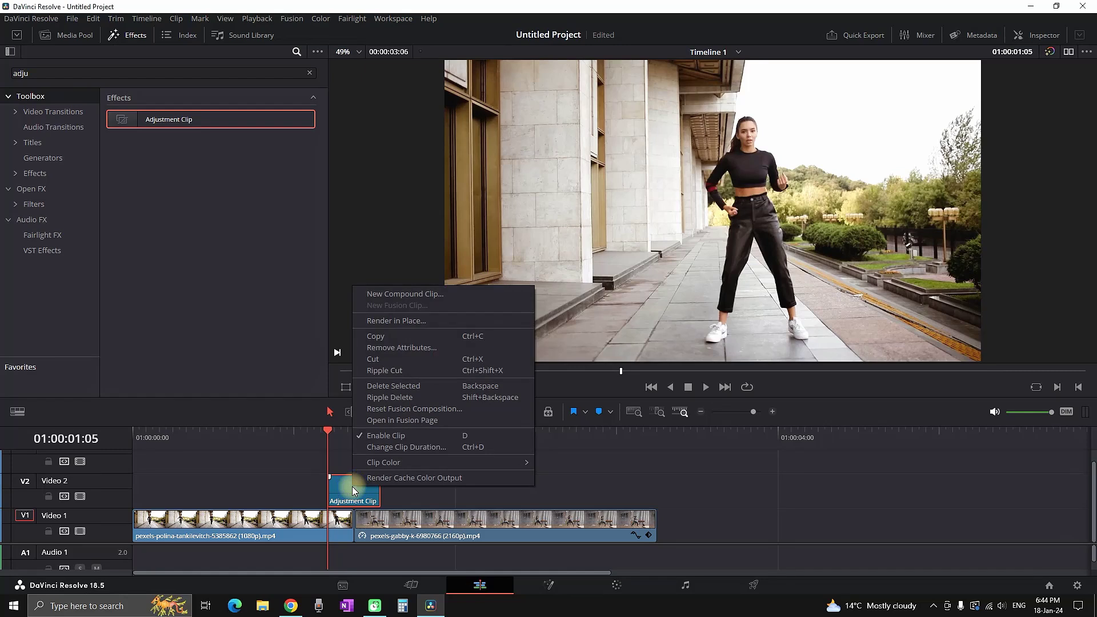
left_click(386, 424)
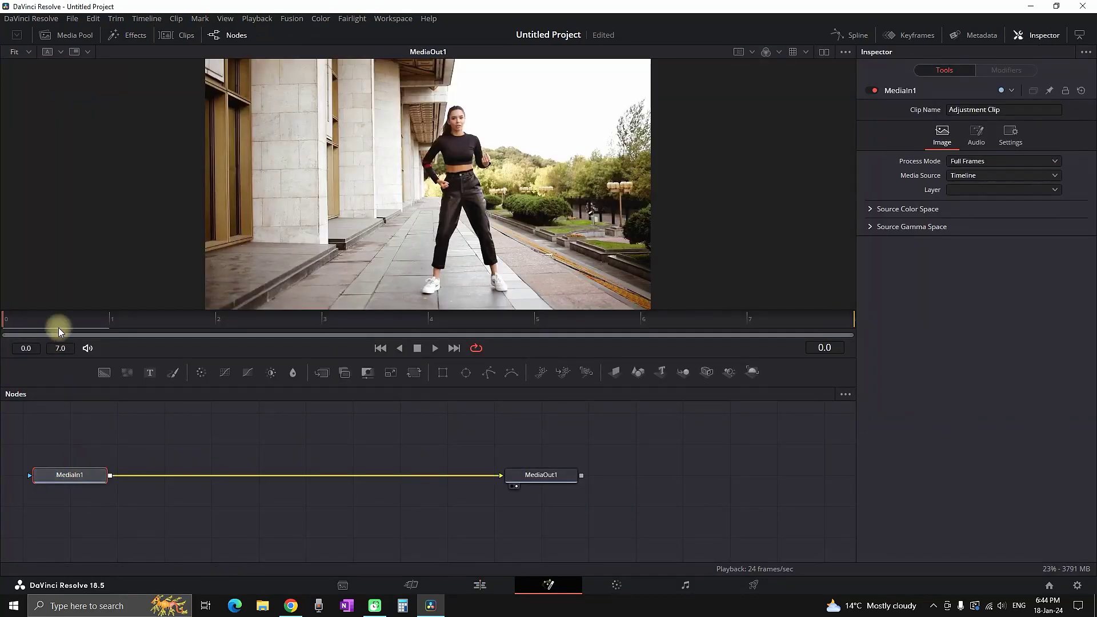
Add a Dent node after MediaIn1 and set its Type to Sine Dent.
left_click(65, 475)
key("ctrl+space")
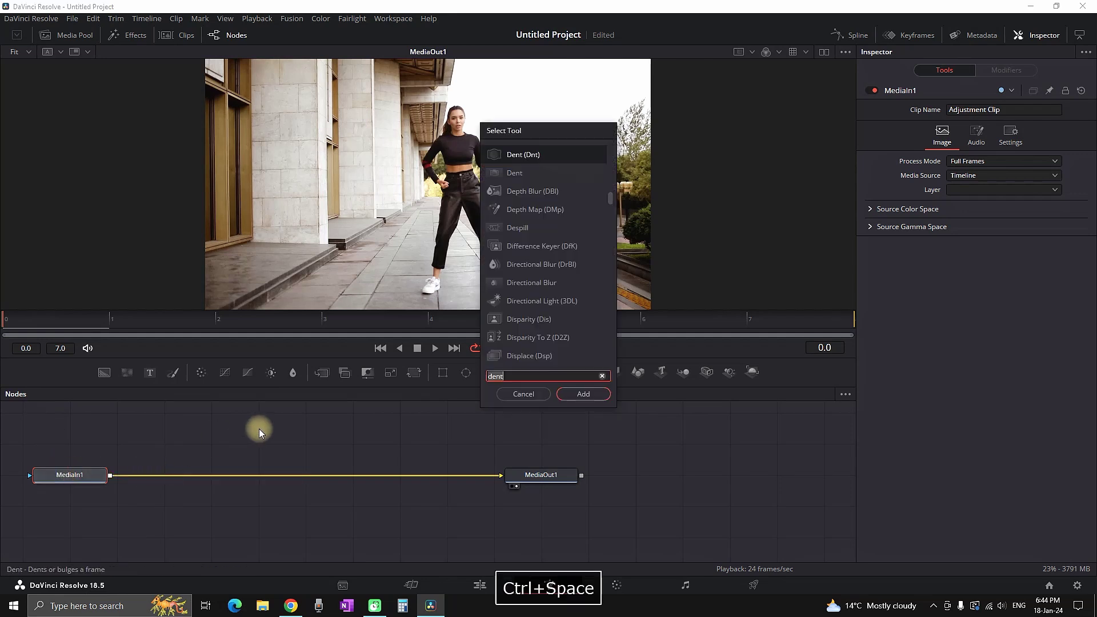
type("dent")
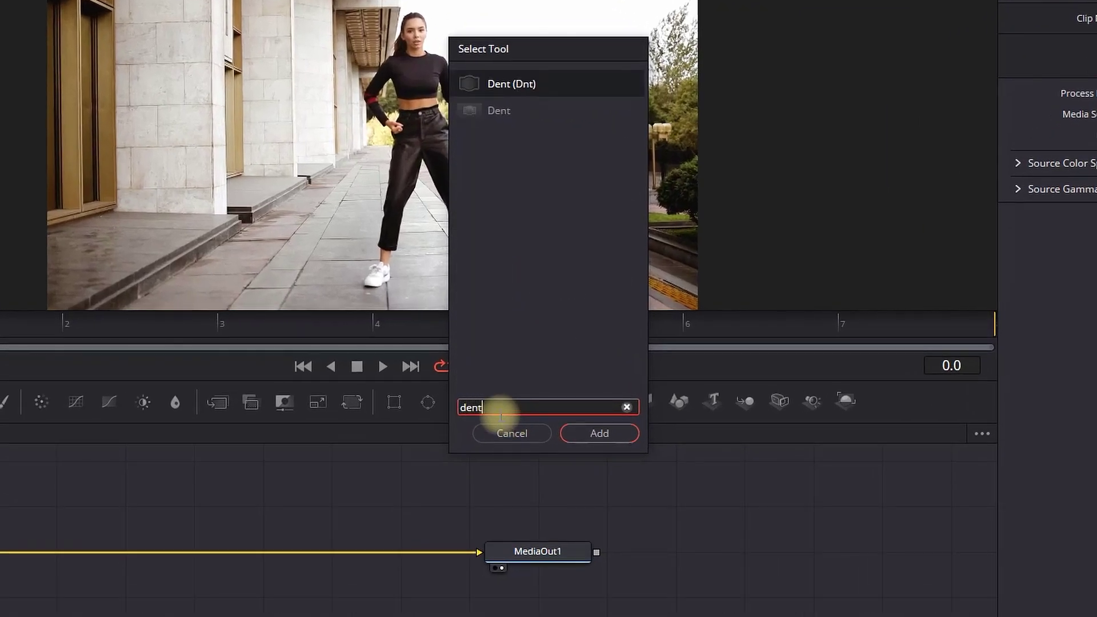
left_click(600, 433)
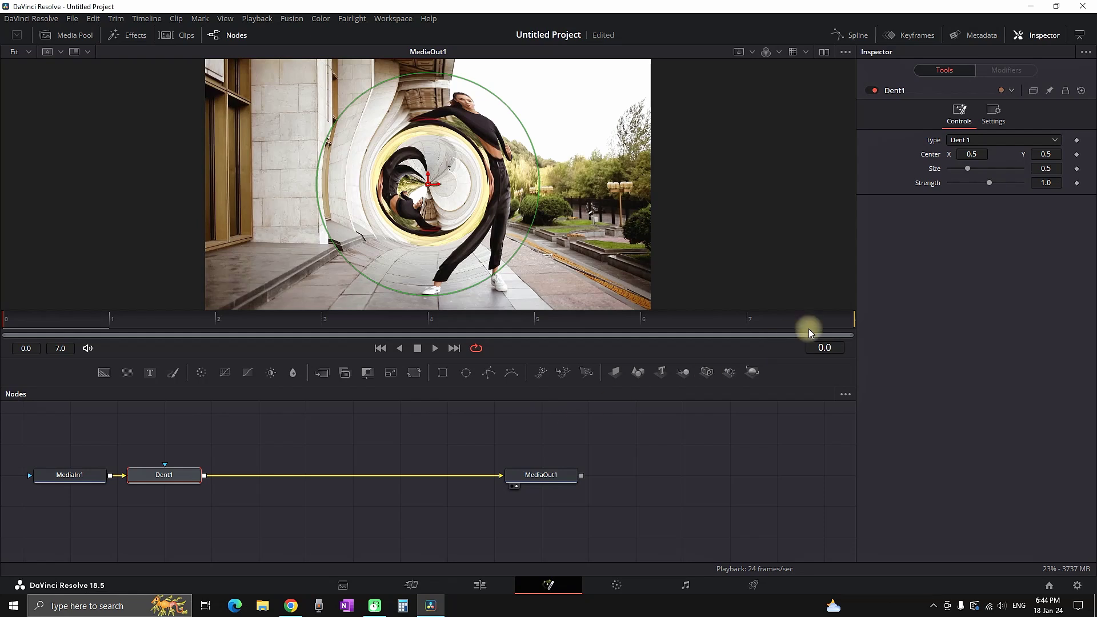
left_click(965, 141)
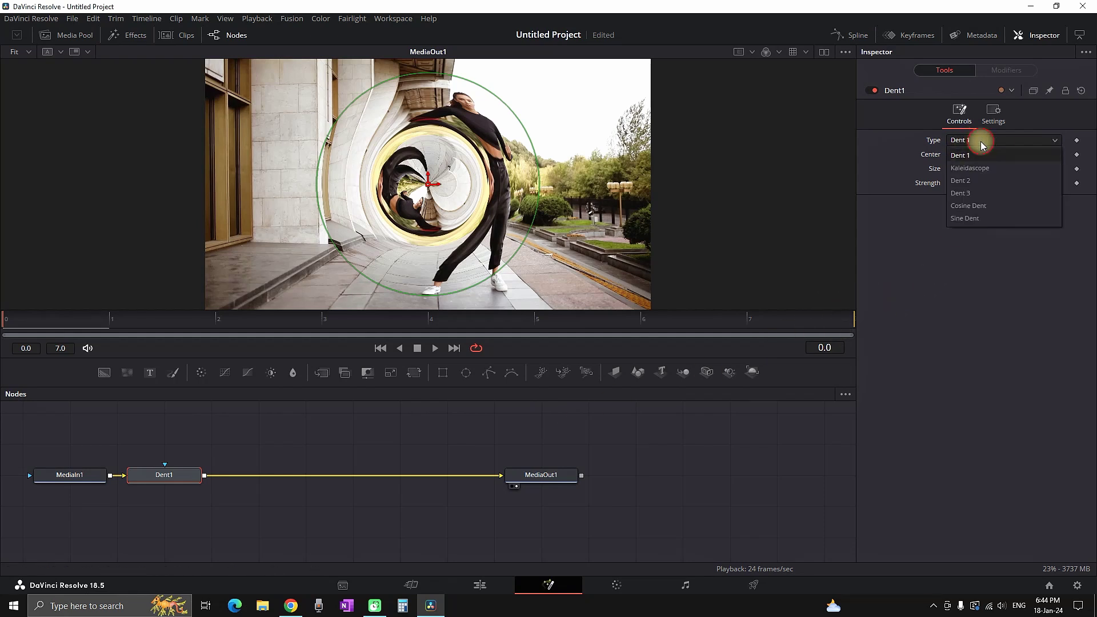
left_click(974, 219)
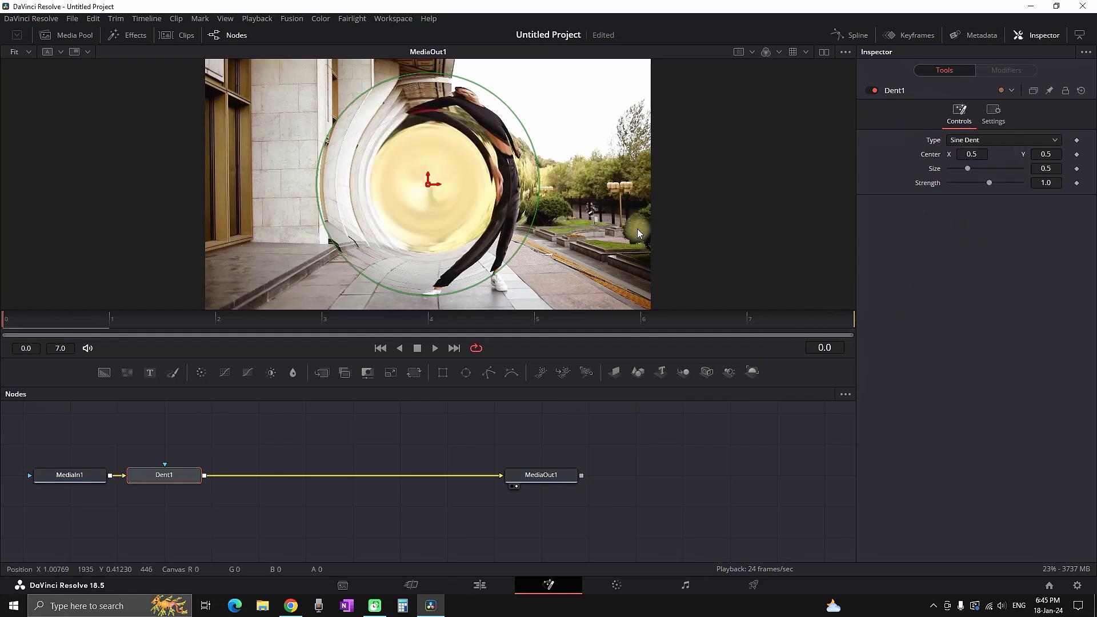
At the first frame, set the dent Size to 0 and keyframe it.
left_click_drag(265, 324, 2, 324)
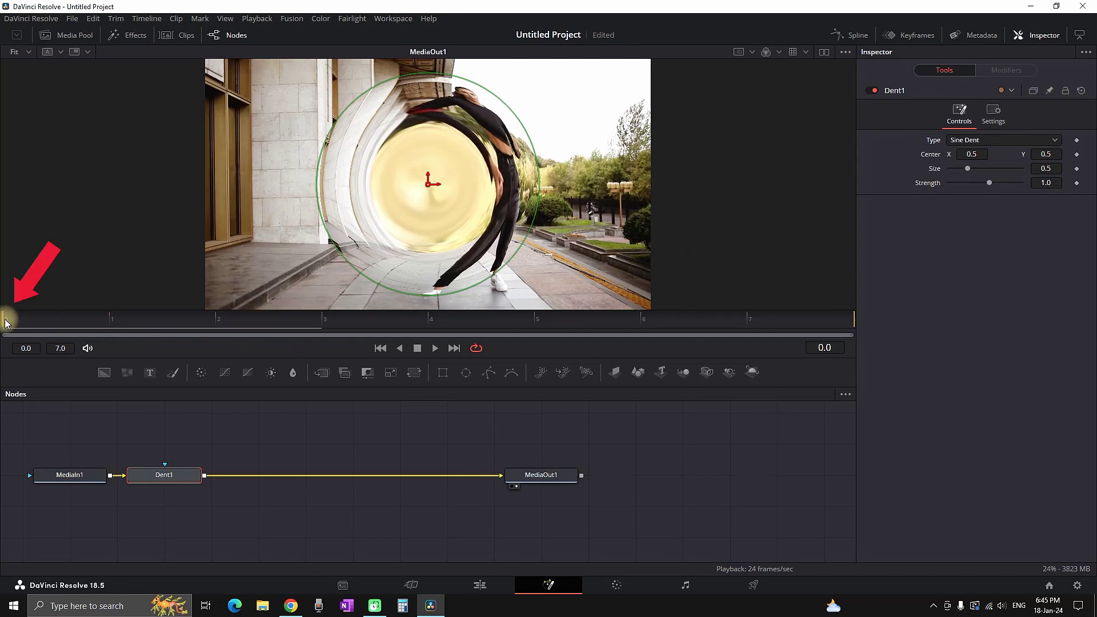
left_click_drag(968, 169, 927, 174)
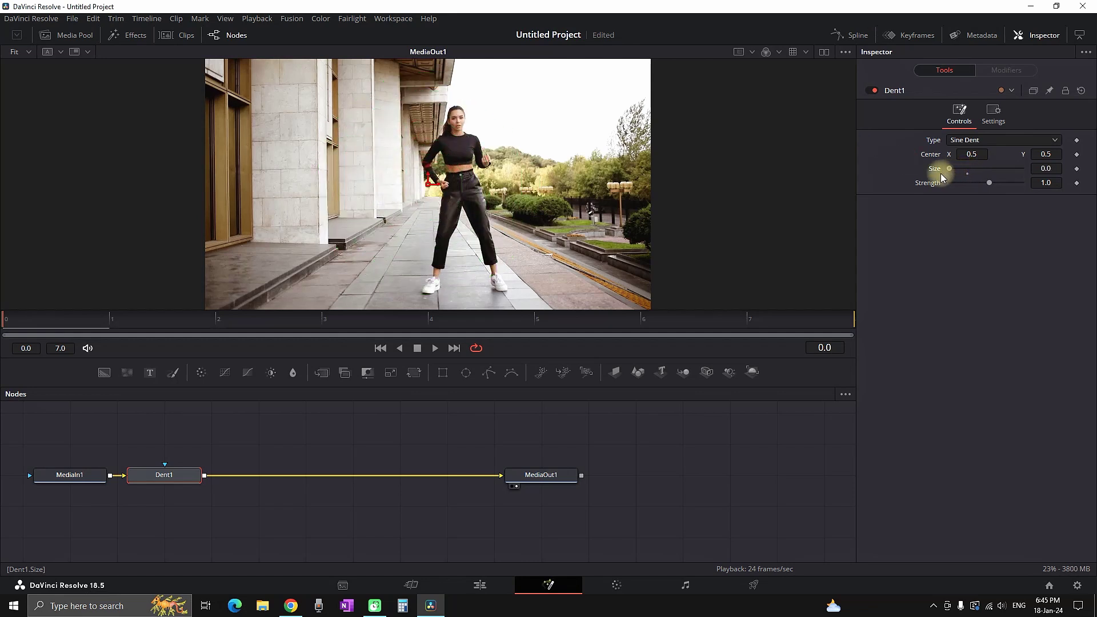
left_click(1078, 170)
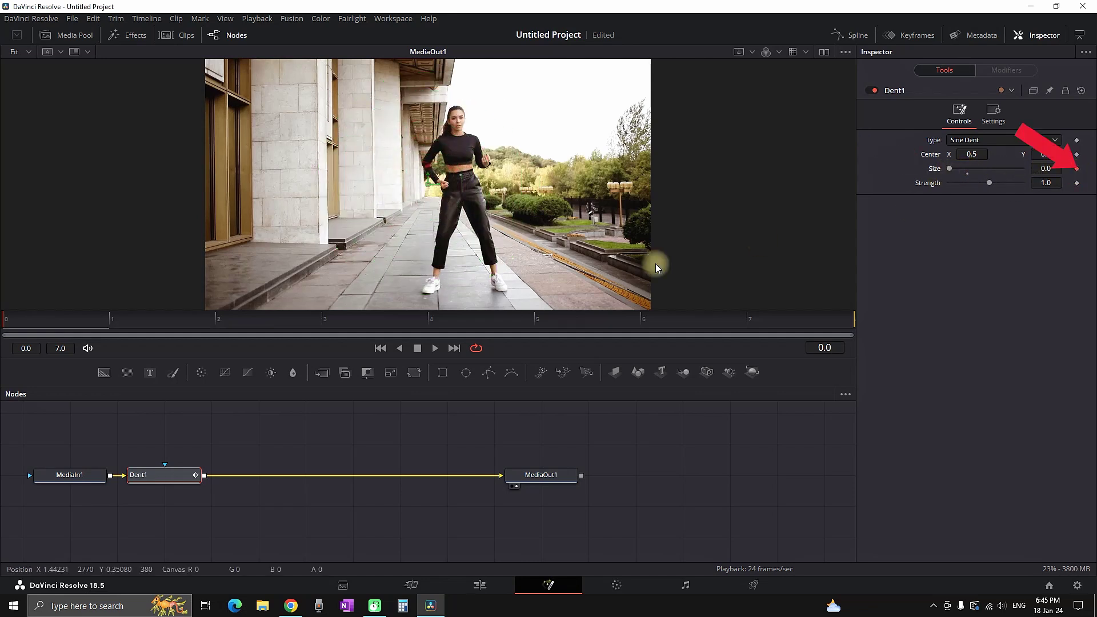
At frame 7, raise the dent Size to a large value and preview the animation.
left_click_drag(516, 318, 655, 323)
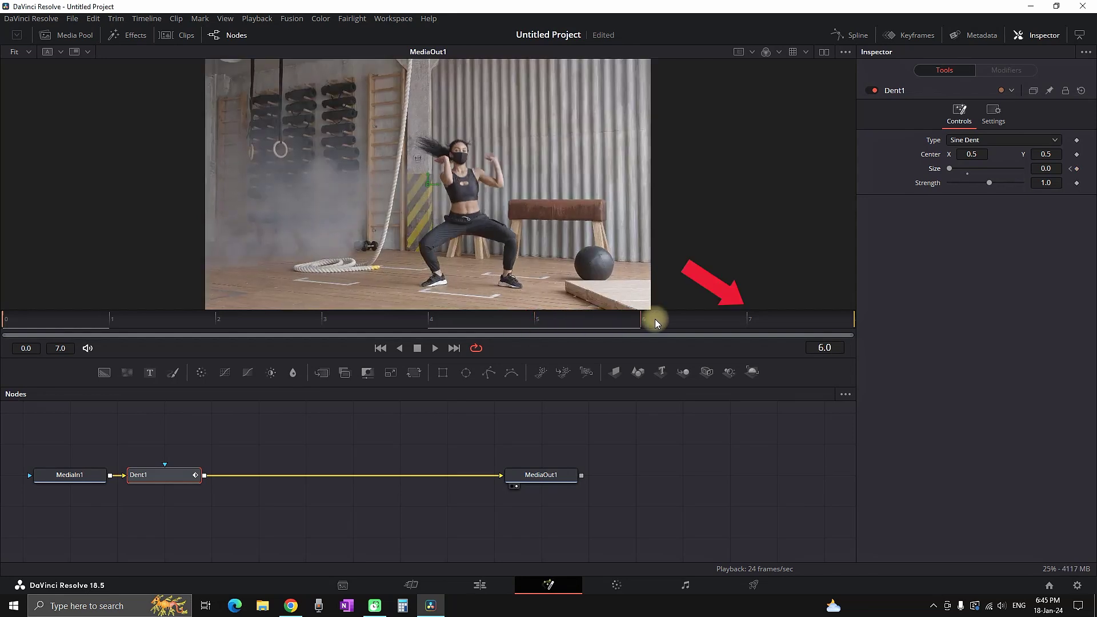
left_click(748, 320)
left_click_drag(951, 172, 987, 174)
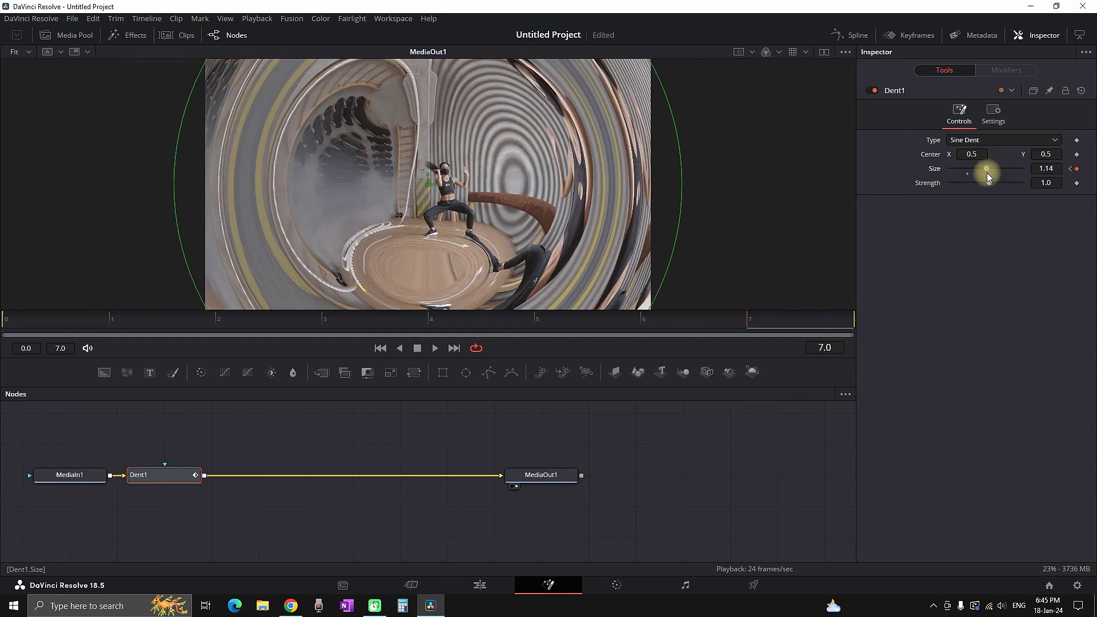
key("space")
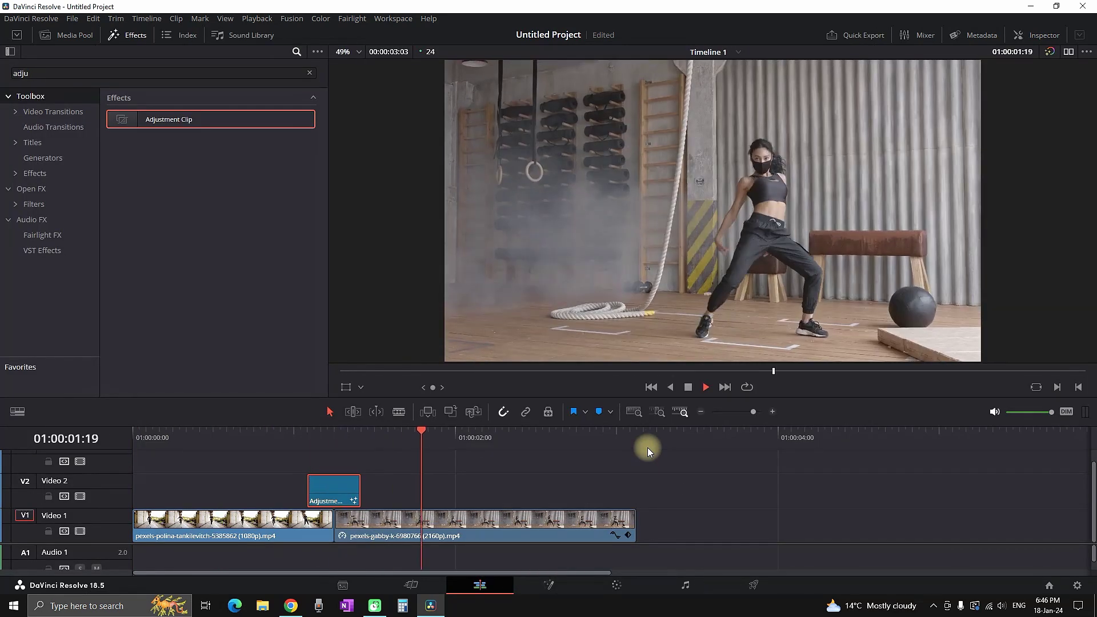
key("space")
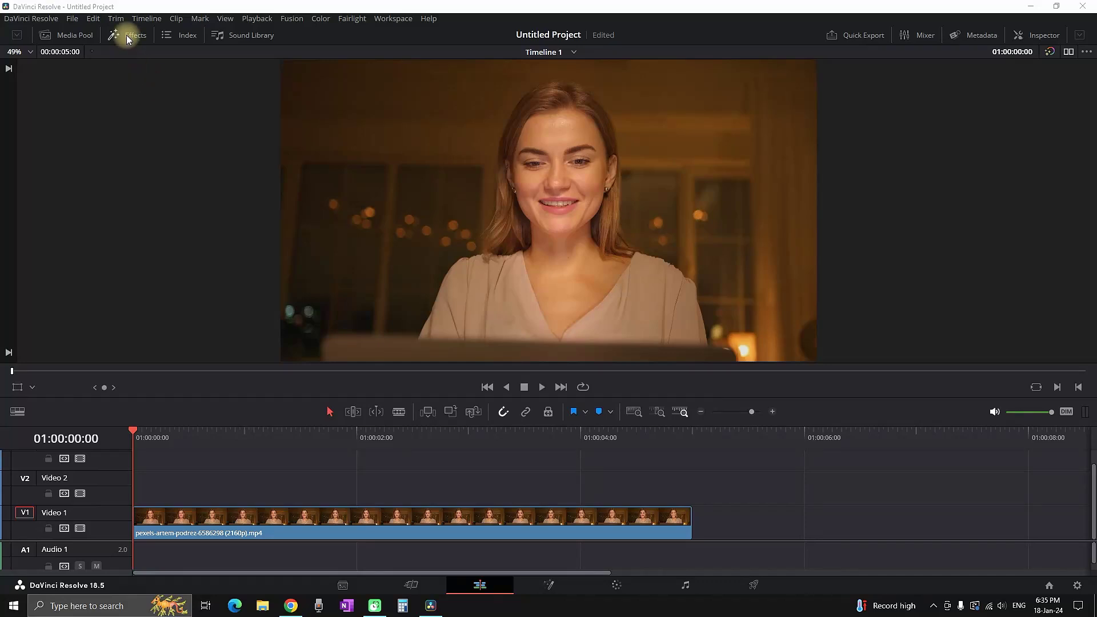
Drop an Adjustment Clip on Video 2, trim it short near the 2-second mark, and open it in Fusion.
left_click(125, 35)
left_click(98, 74)
type("adju")
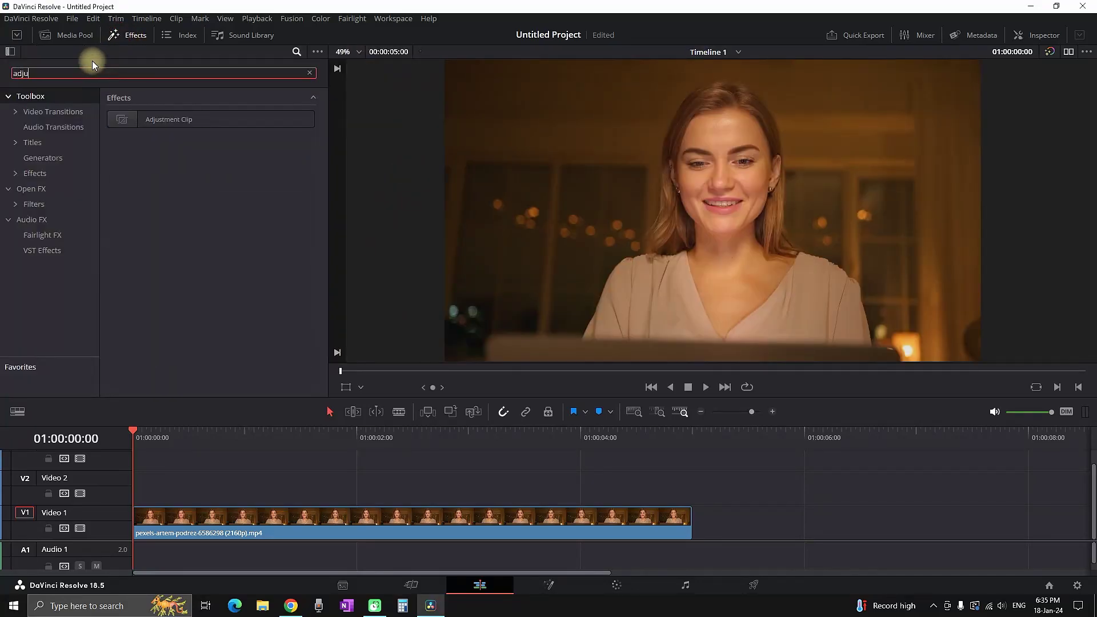
left_click_drag(172, 119, 286, 496)
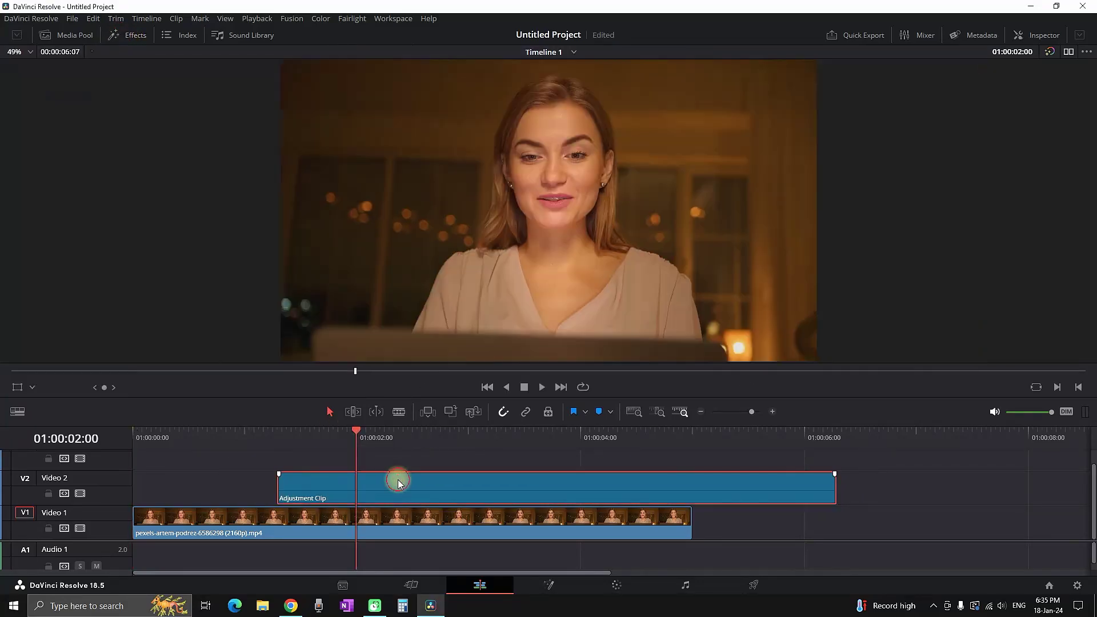
left_click_drag(837, 481, 366, 490)
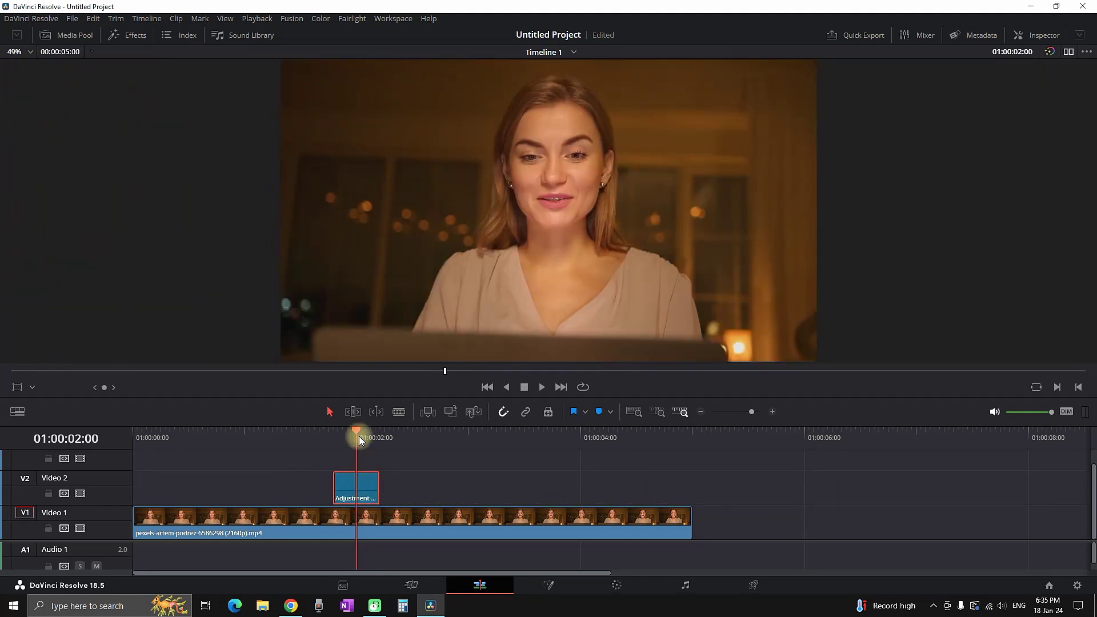
right_click(363, 489)
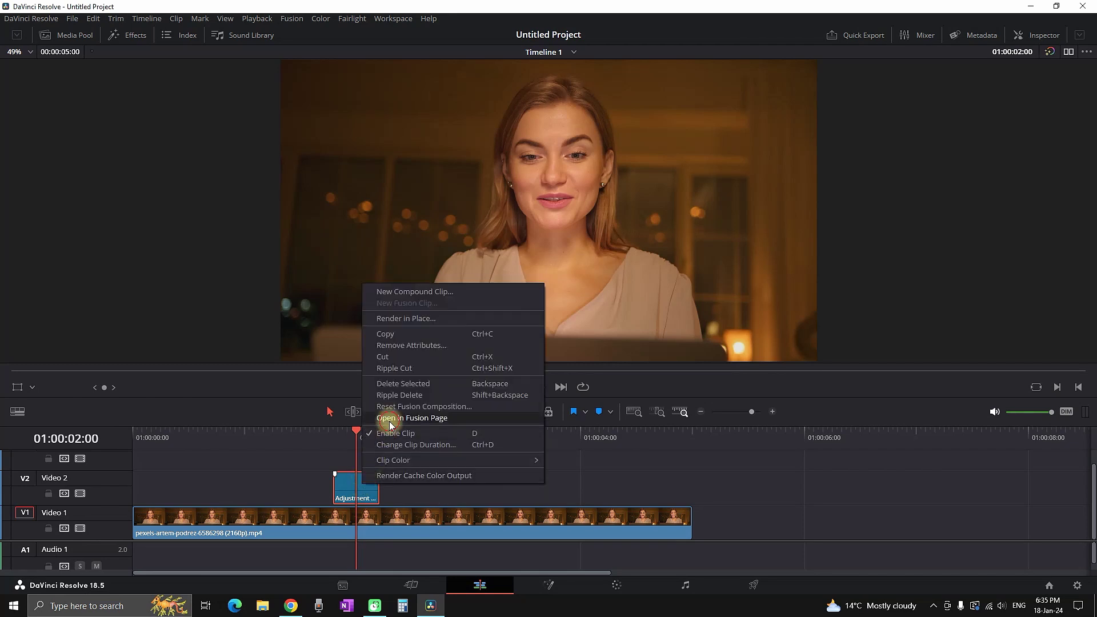
left_click(388, 422)
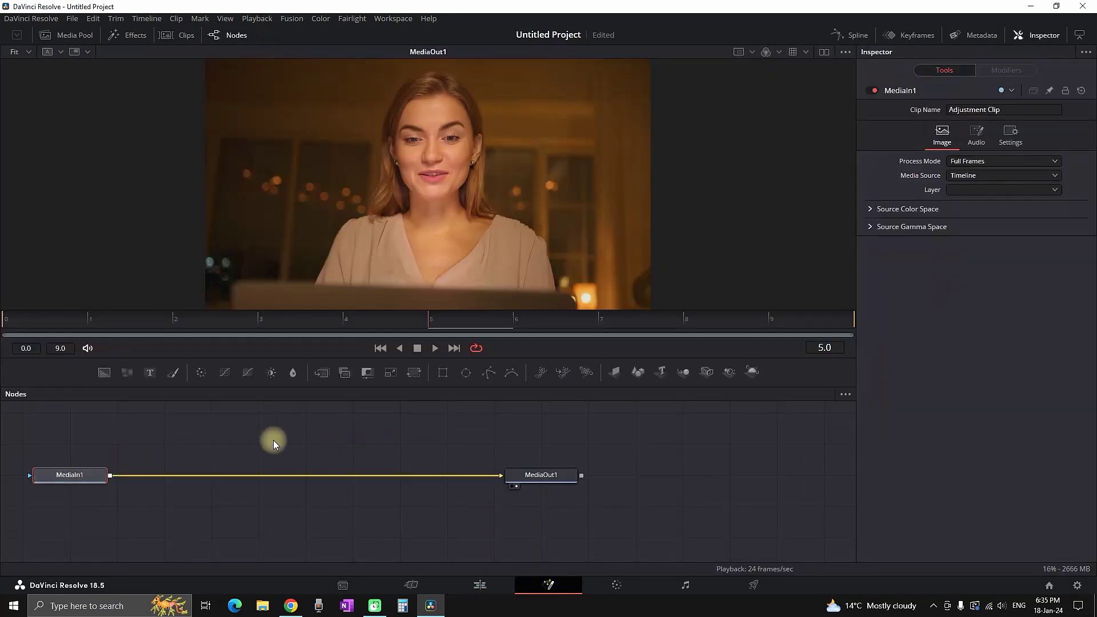
Insert a Dent node between MediaIn1 and MediaOut1, set to Dent 2 with Size 0.06.
key("ctrl+space")
type("den")
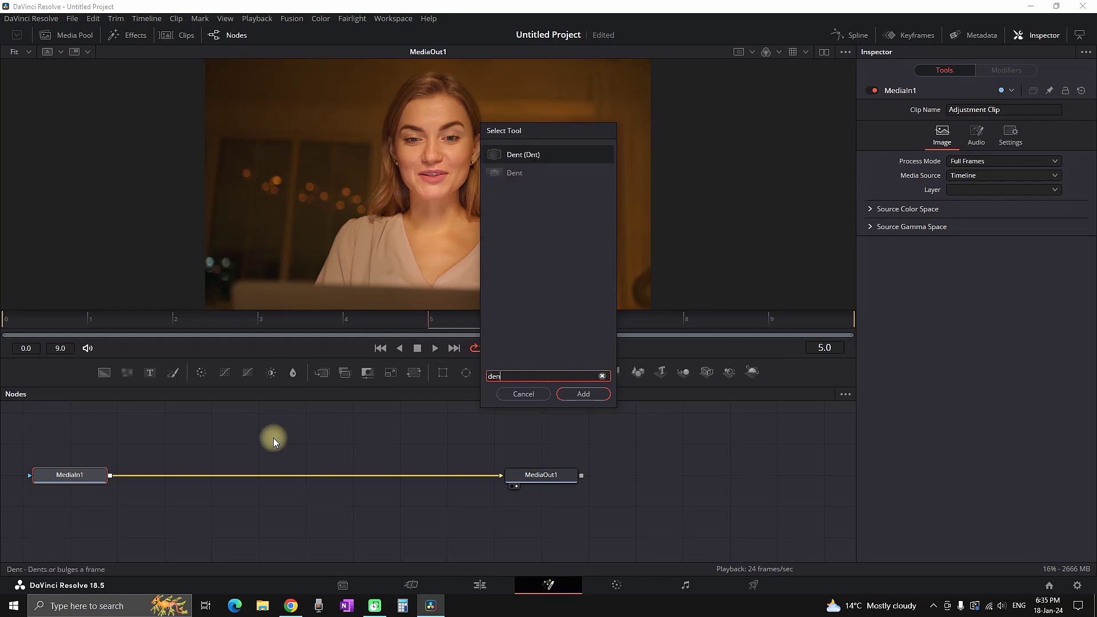
left_click(590, 394)
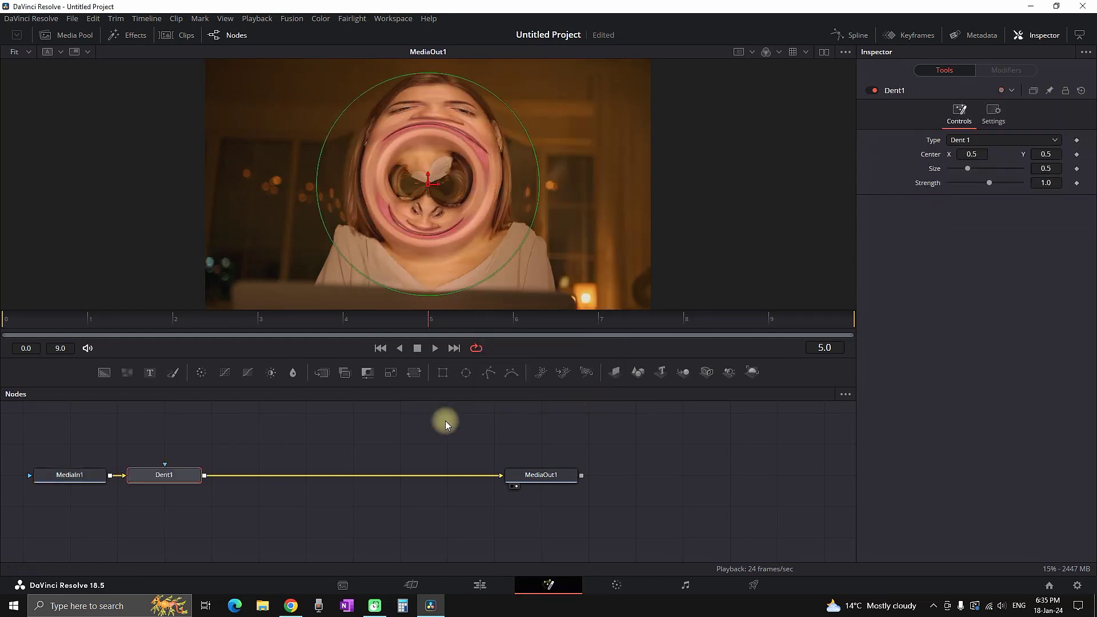
left_click(993, 142)
left_click(980, 181)
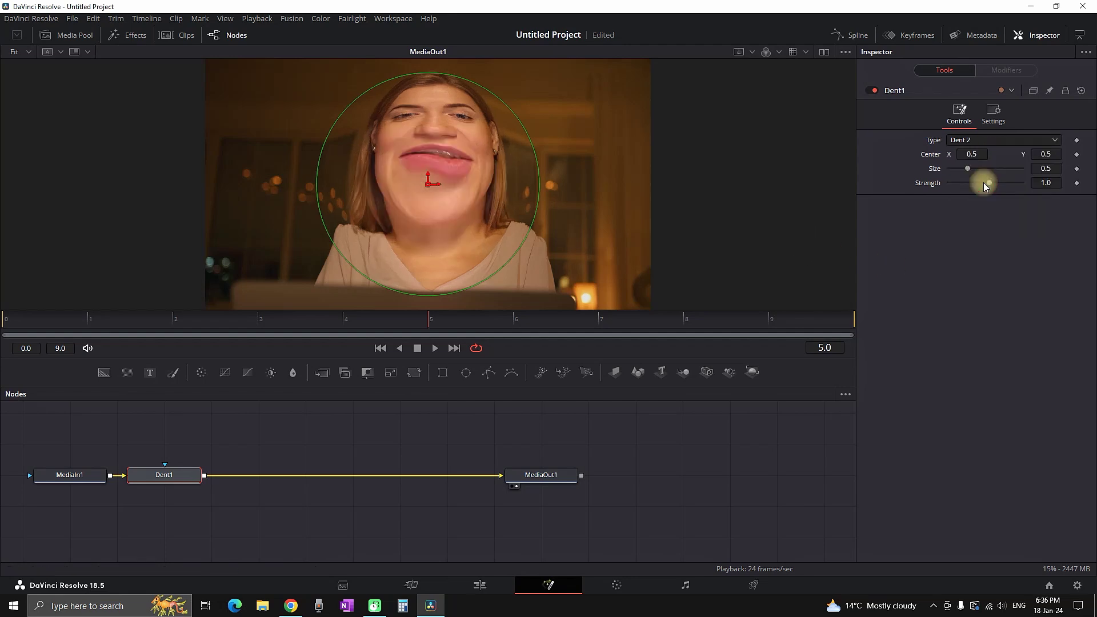
left_click_drag(968, 168, 953, 171)
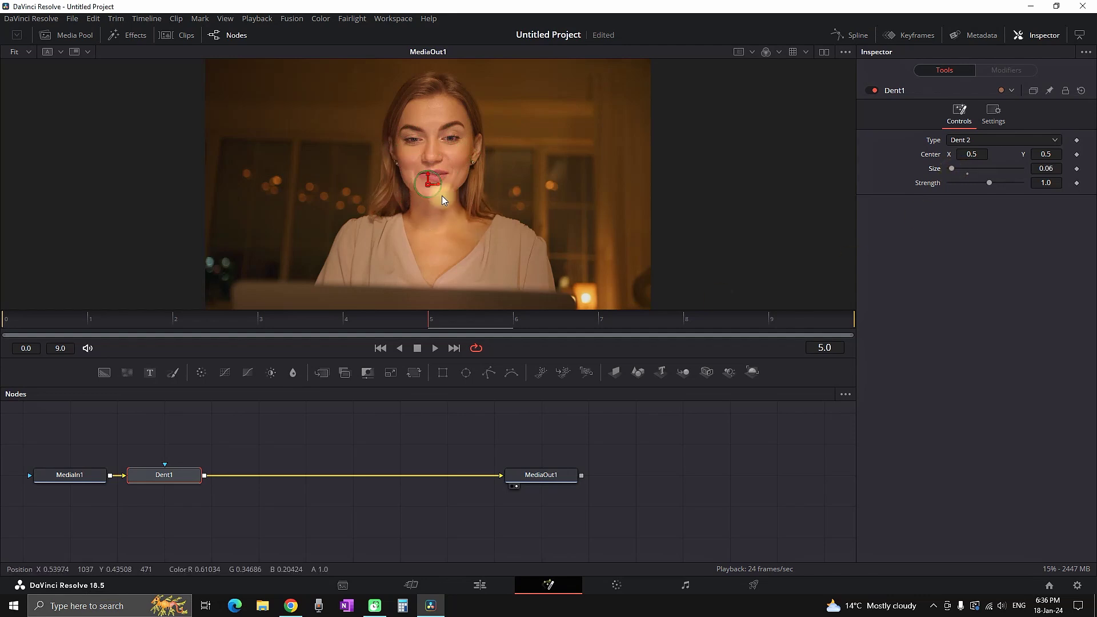
Centre the dent on the left eye (X 0.469188, Y 0.681305) and copy the Dent1 node.
scroll(415, 136, "up", 6)
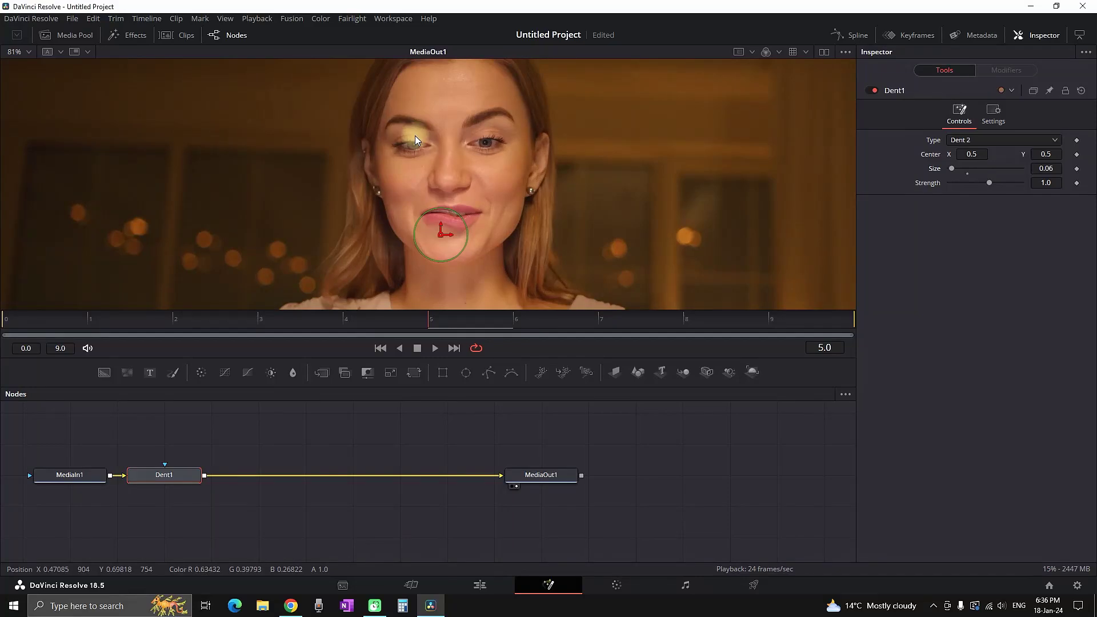
left_click_drag(452, 277, 414, 146)
key("space")
mouse_move(172, 479)
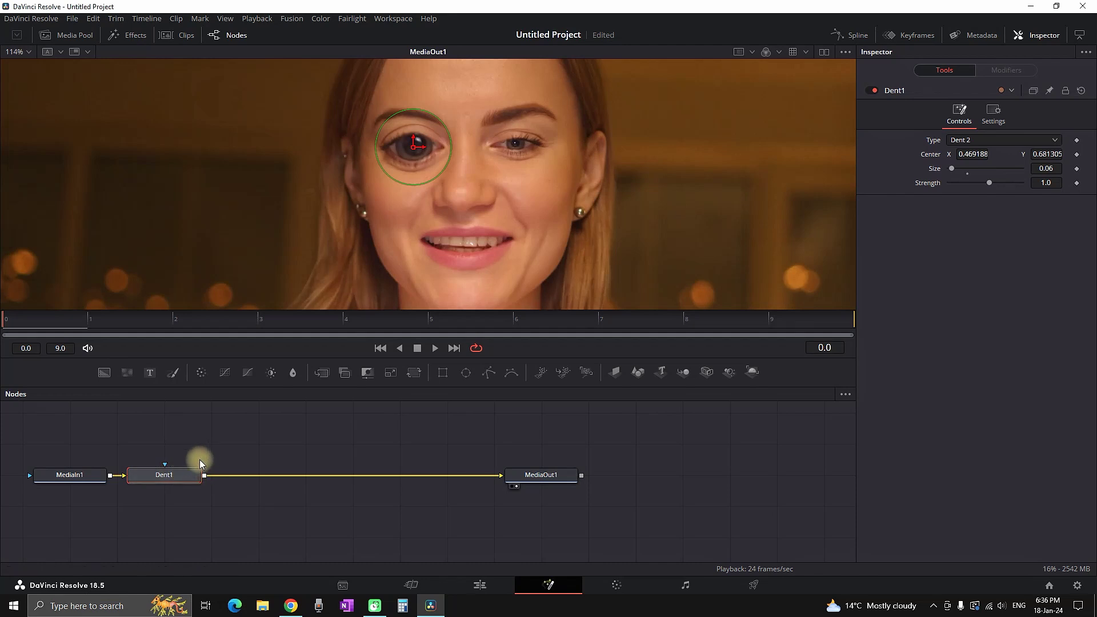
key("ctrl+c")
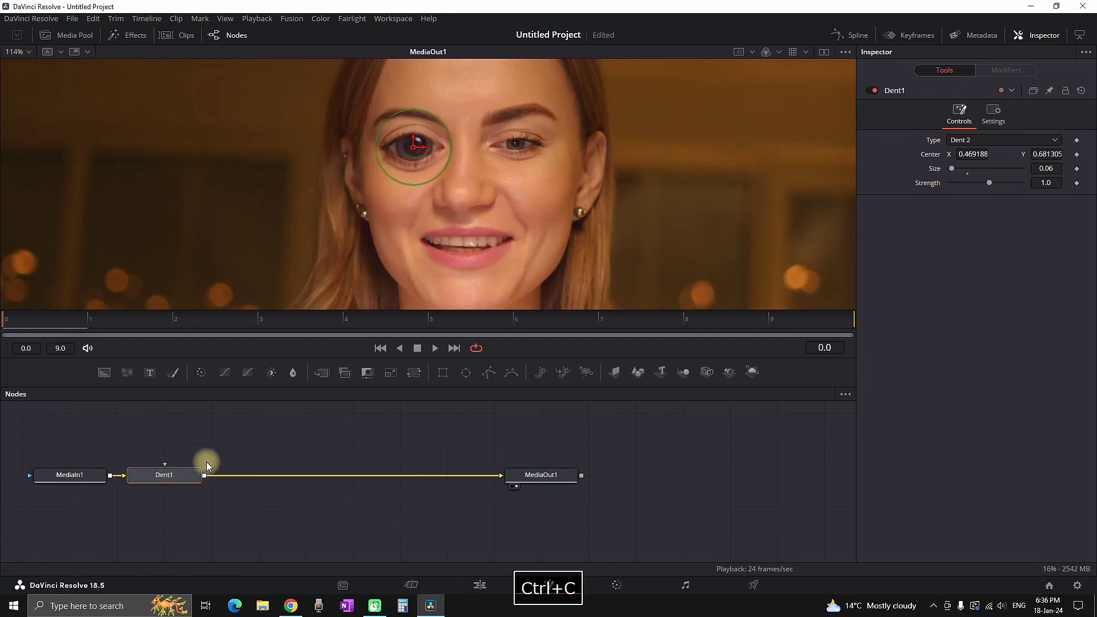
Paste a second Dent node after Dent1 and move its circle onto the right eye.
left_click(283, 437)
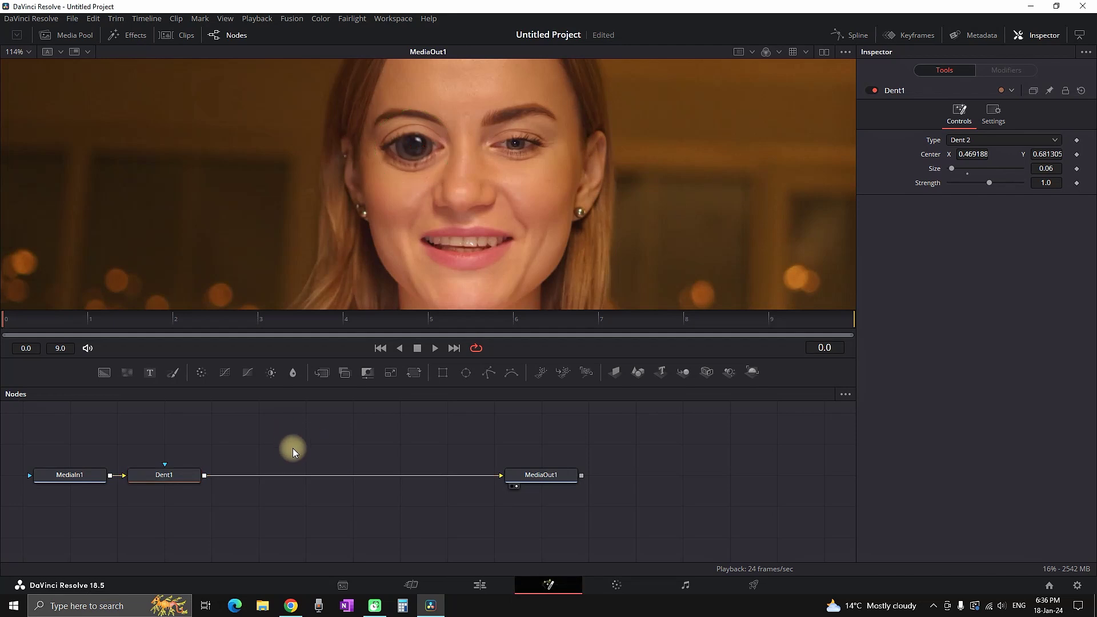
key("ctrl+v")
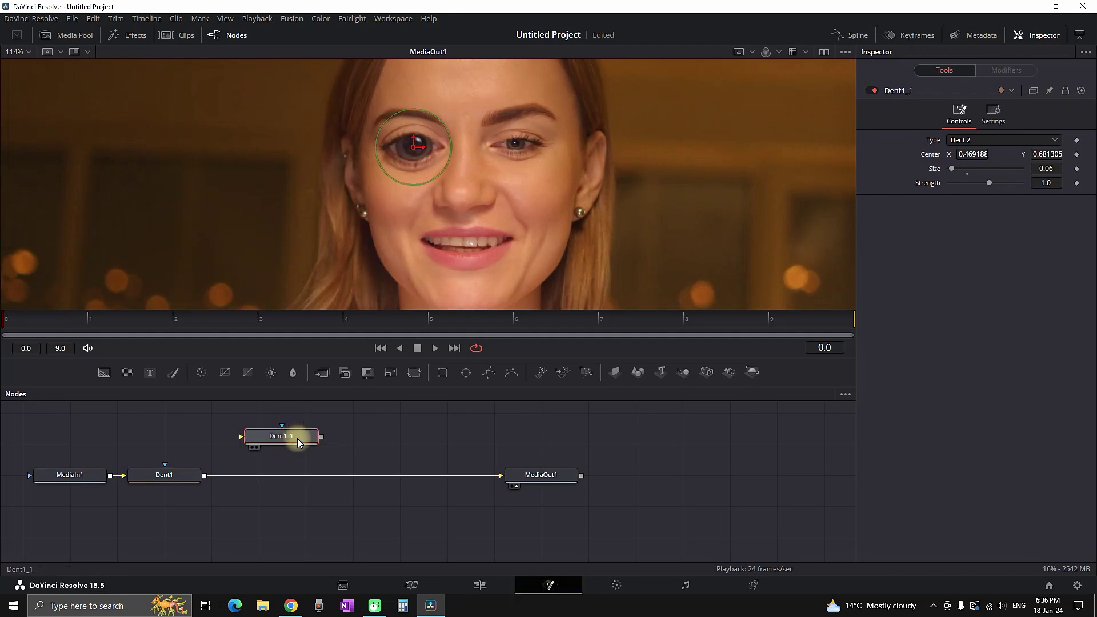
left_click_drag(308, 439, 292, 479)
left_click_drag(416, 150, 513, 144)
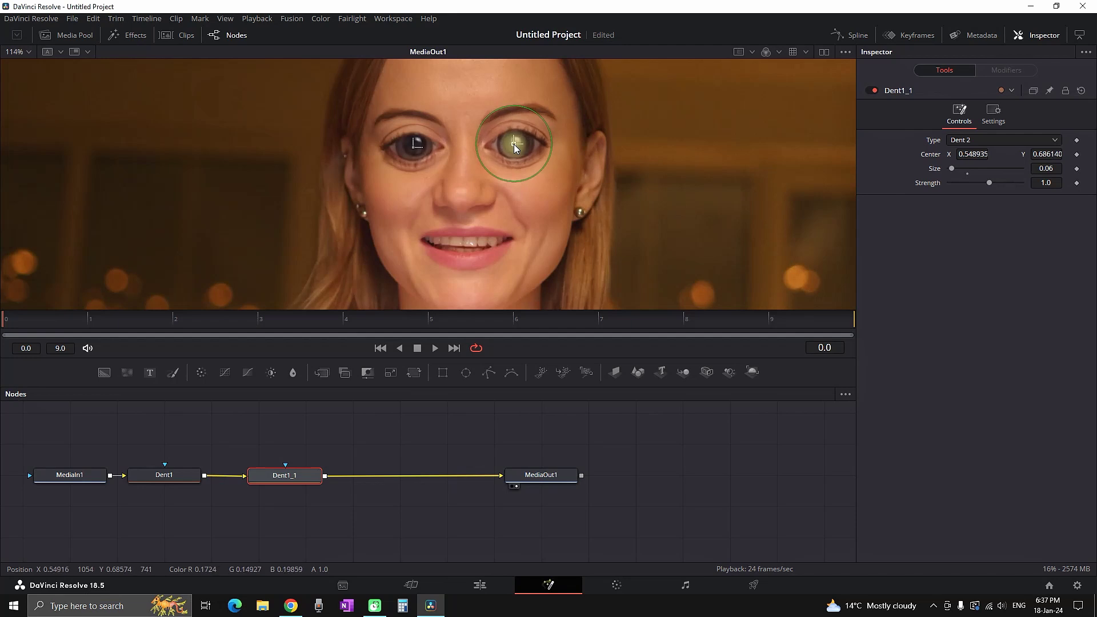
left_click(70, 475)
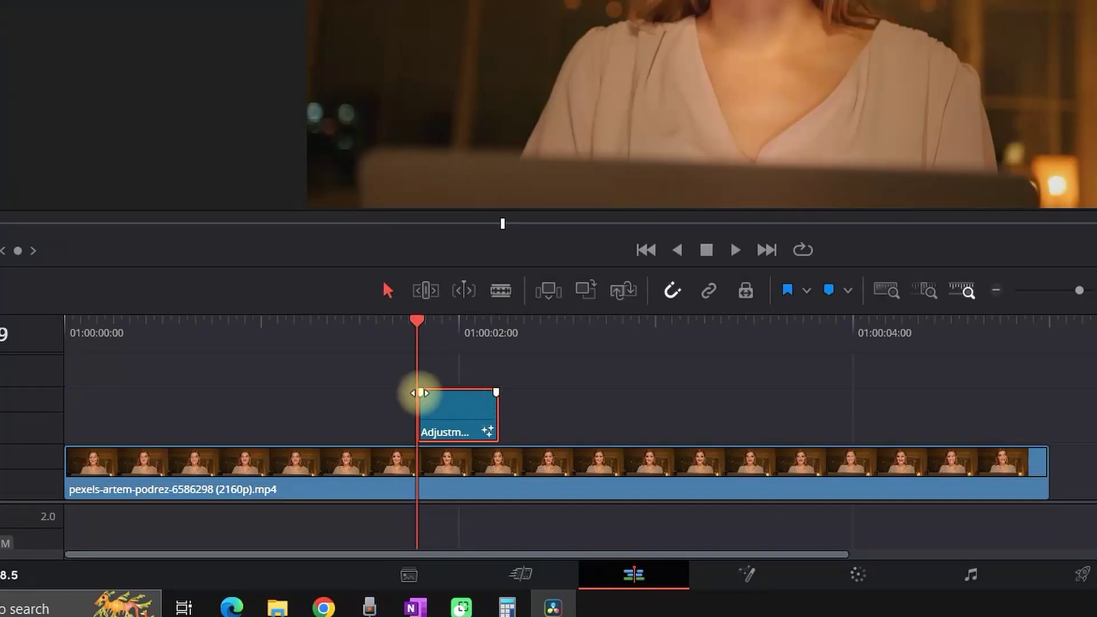
Trim both ends of the adjustment clip and play the bulging-eyes effect from the start.
left_click_drag(418, 392, 434, 393)
left_click_drag(395, 472, 389, 473)
key("Home")
key("space")
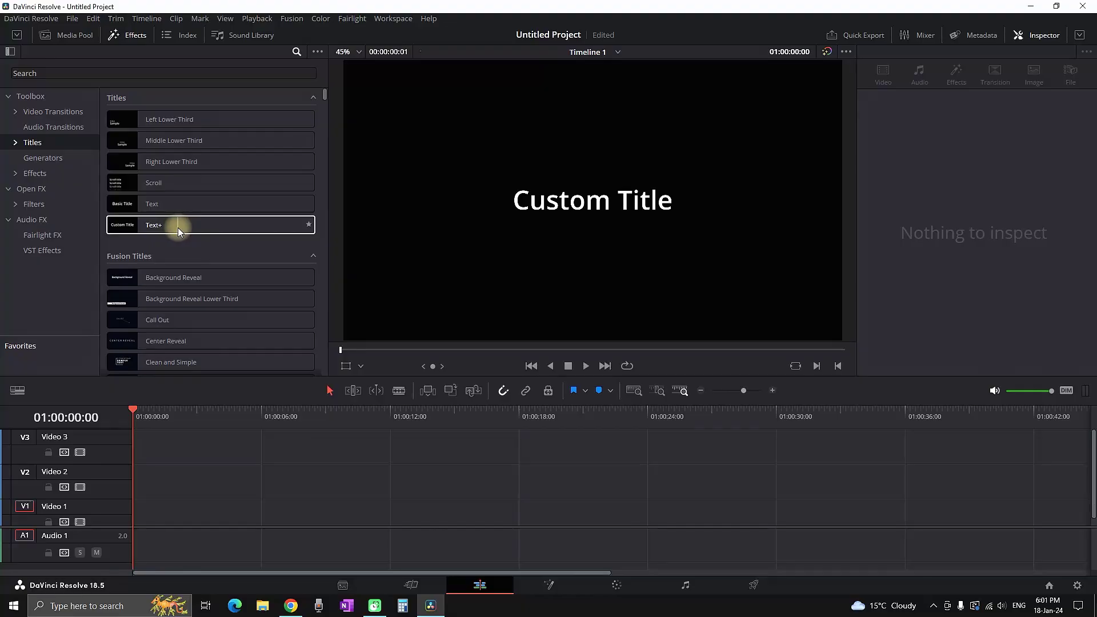
Drag a Text+ title onto the start of Video 1.
left_click_drag(177, 227, 142, 511)
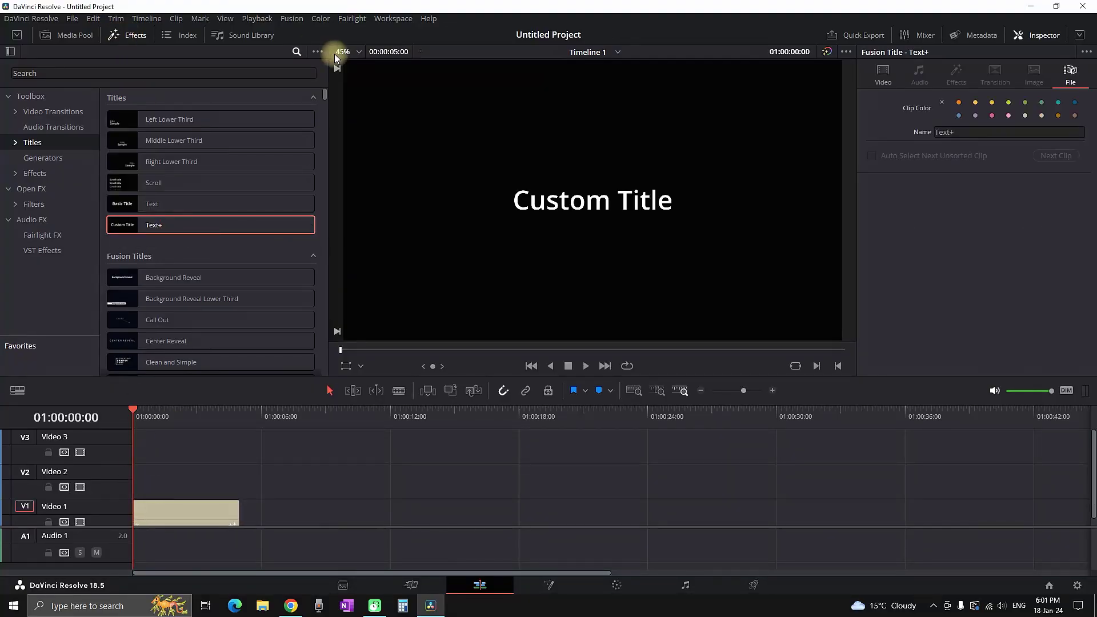
Change the title text to SUBSCRIBE in Komika Axis at size 0.2677.
left_click(919, 103)
left_click(970, 172)
key("ctrl+a")
type("SUBSCRIBE")
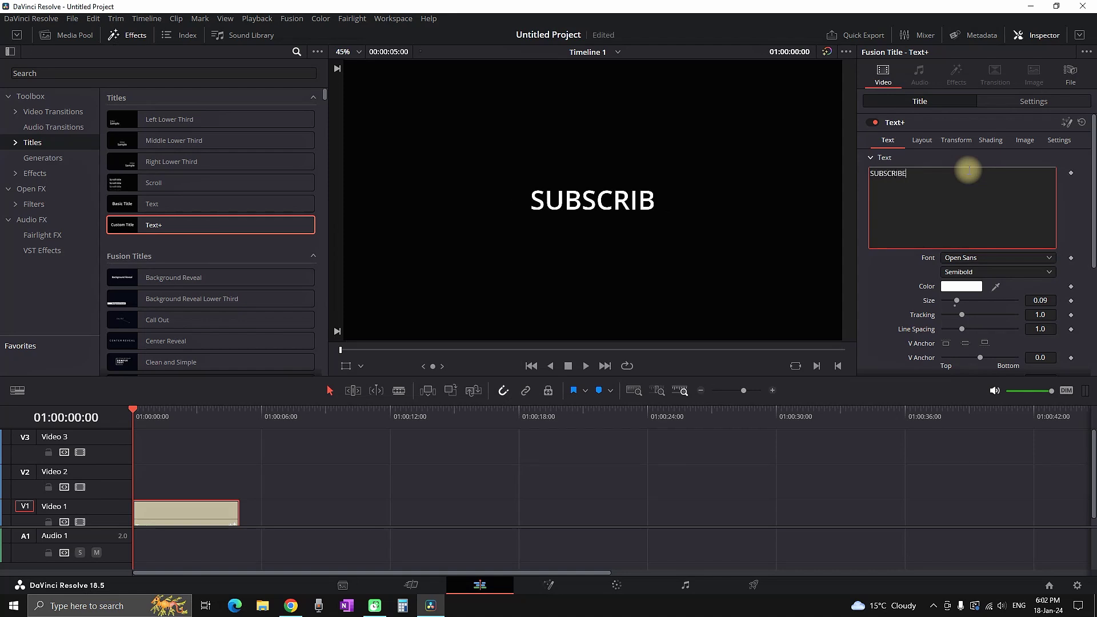
left_click(981, 257)
left_click(997, 523)
left_click_drag(962, 301, 982, 303)
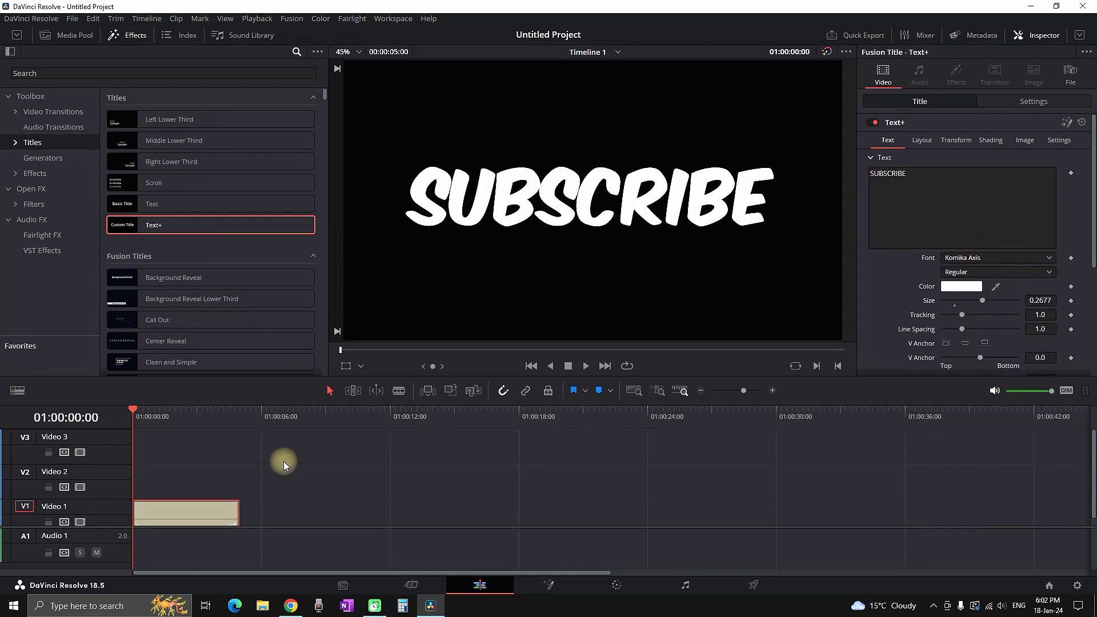
scroll(269, 455, "down", 1)
Duplicate the title onto Video 2 and apply Gaussian Blur to the Video 1 copy.
left_click_drag(186, 504, 187, 475)
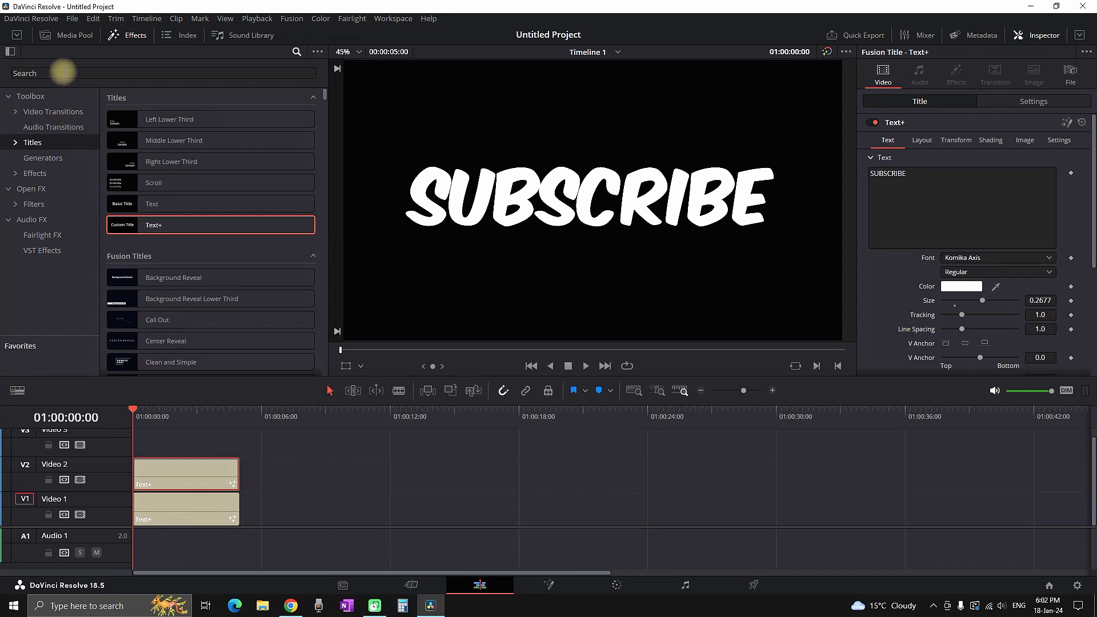
left_click(63, 72)
type("blur")
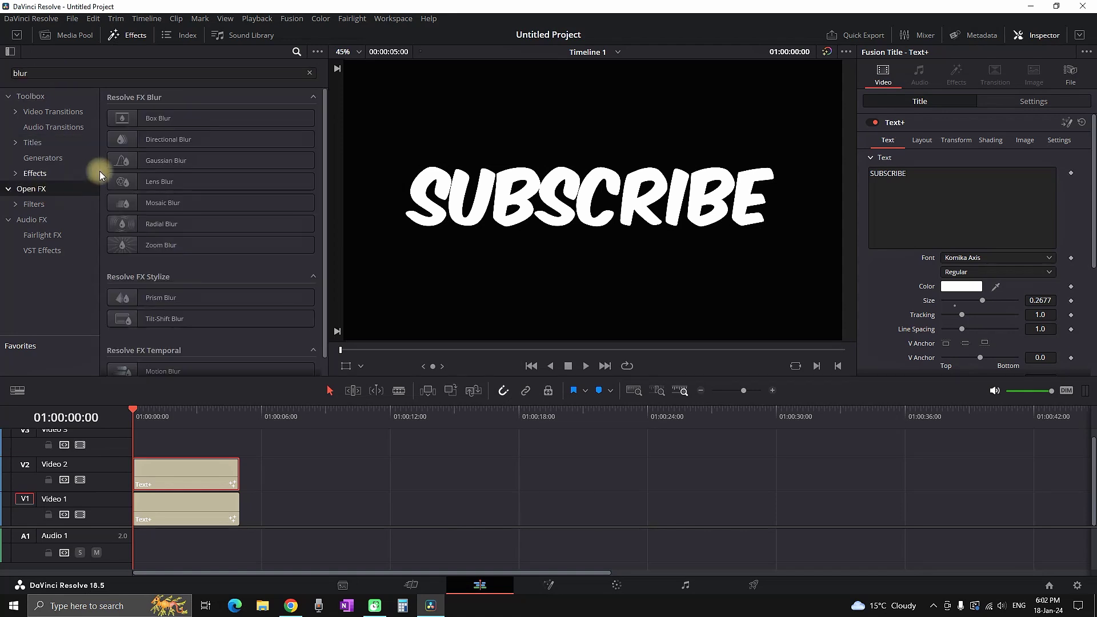
left_click_drag(174, 165, 191, 513)
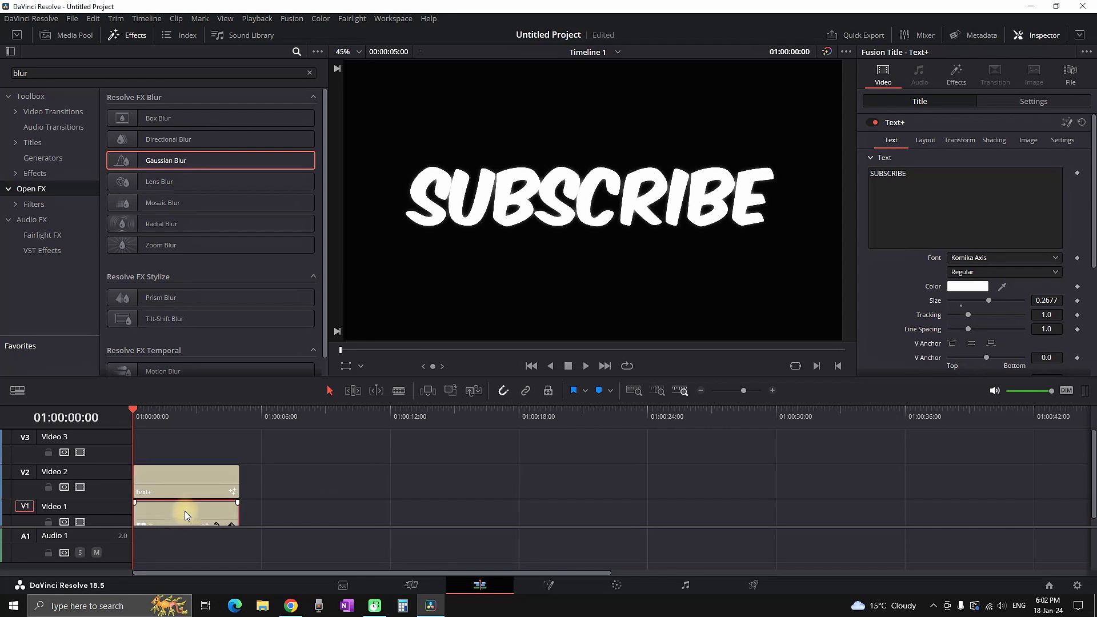
Set the Gaussian Blur strength to 0.256 and keyframe it.
left_click(958, 77)
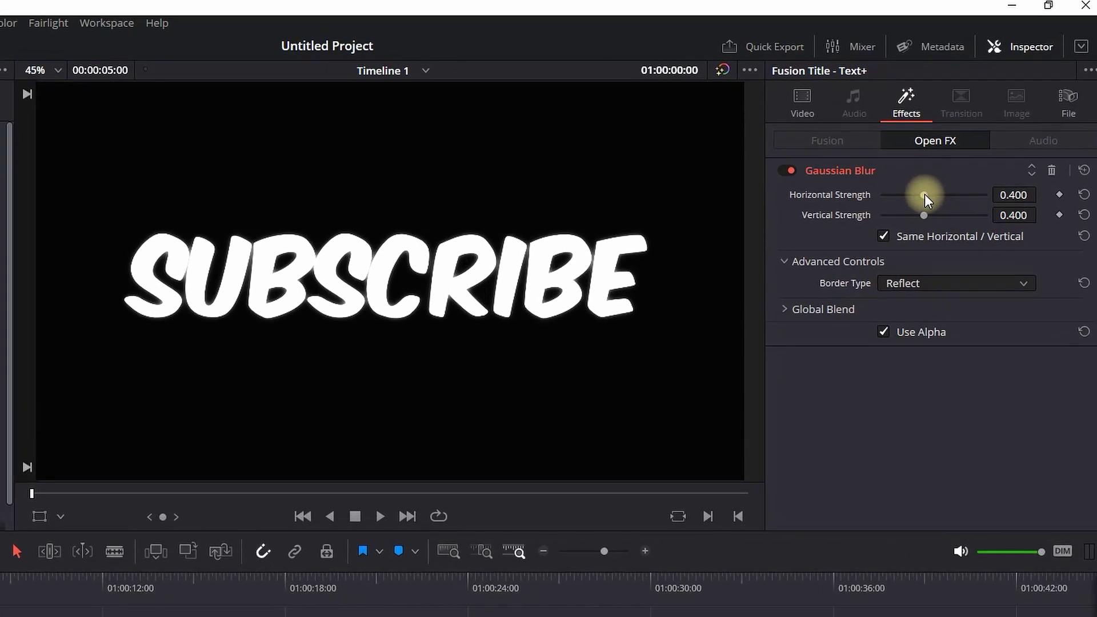
left_click_drag(925, 194, 956, 188)
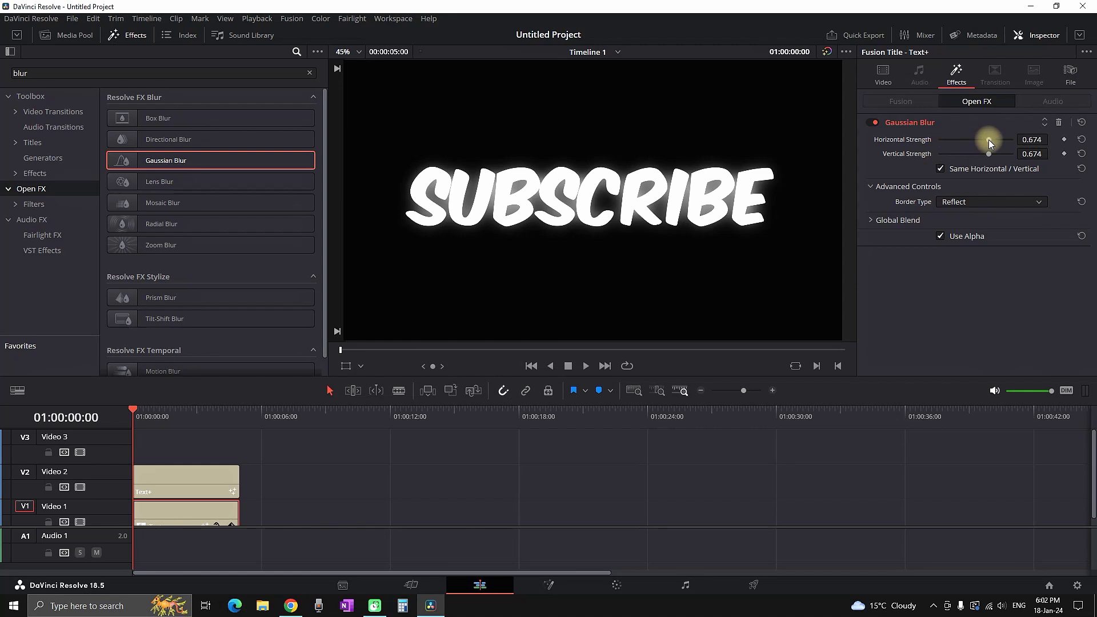
left_click_drag(987, 140, 950, 145)
left_click(1065, 140)
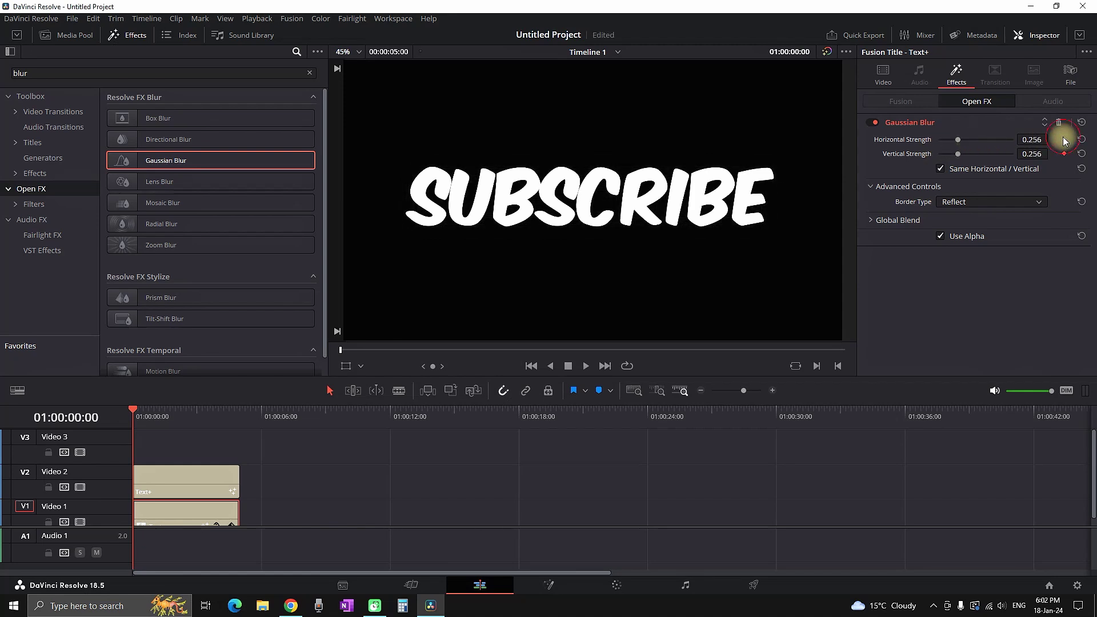
Keyframe the blur strength at 0.876 at later playhead positions, then play the pulsing glow.
left_click(159, 421)
left_click_drag(958, 138, 1004, 140)
left_click(185, 413)
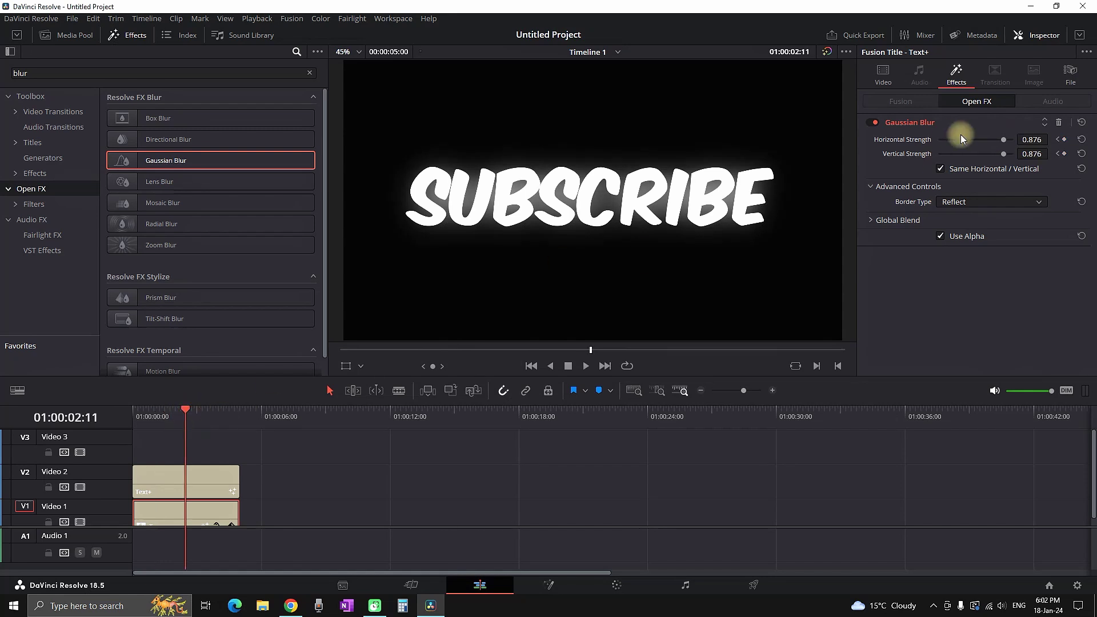
left_click_drag(212, 414, 228, 414)
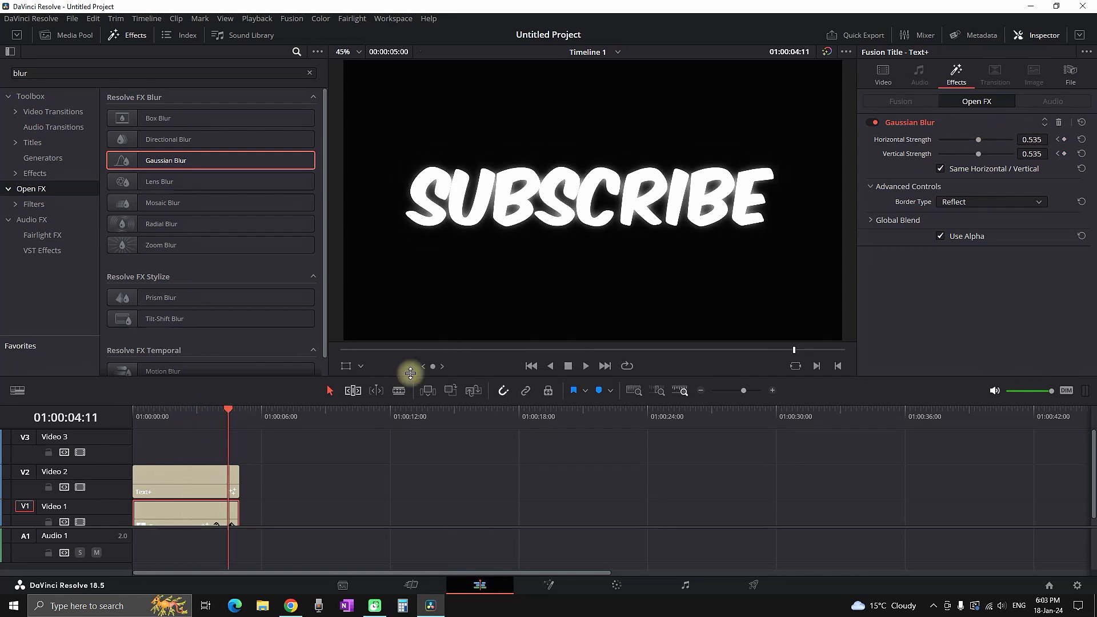
left_click_drag(1002, 139, 1004, 143)
left_click(150, 416)
key("space")
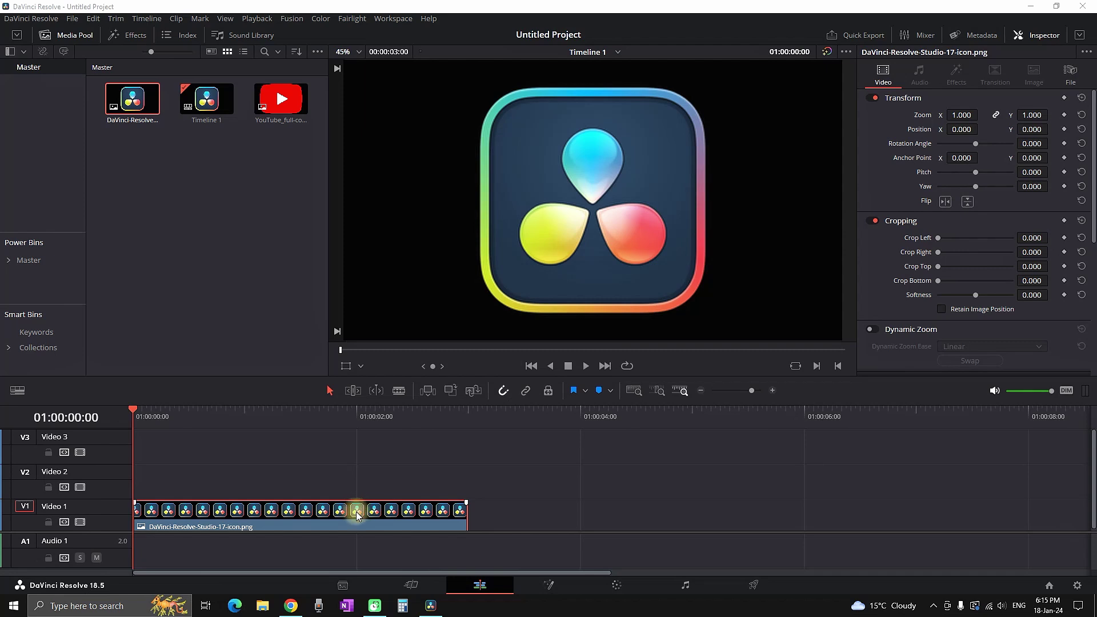
Open the icon clip from V1 in Fusion and add a Background node merged over MediaIn1.
right_click(359, 515)
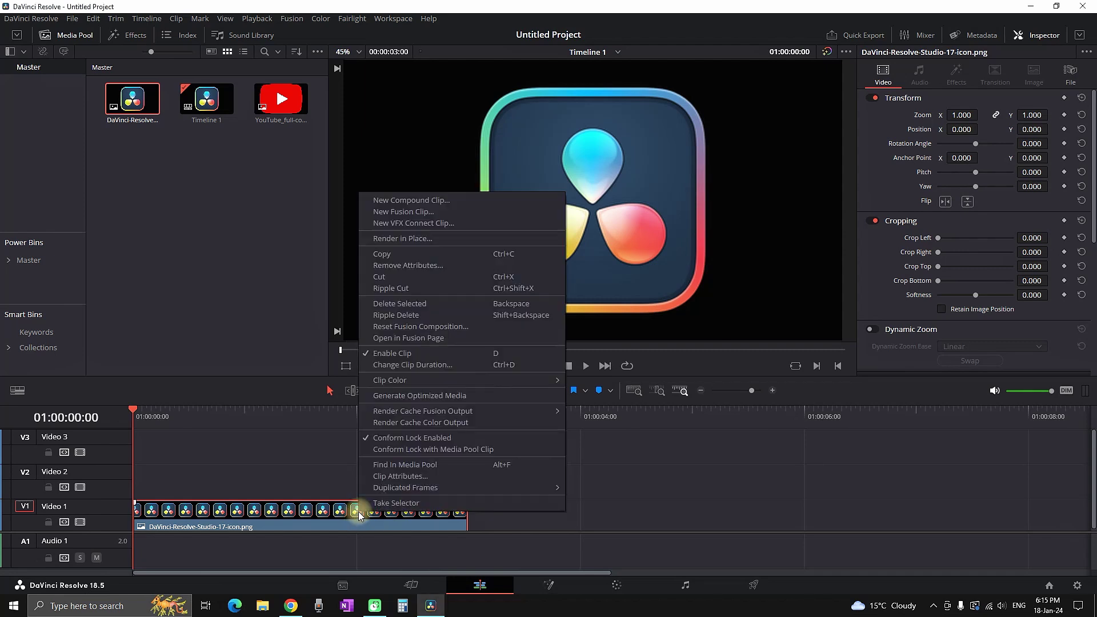
left_click(380, 409)
left_click(191, 497)
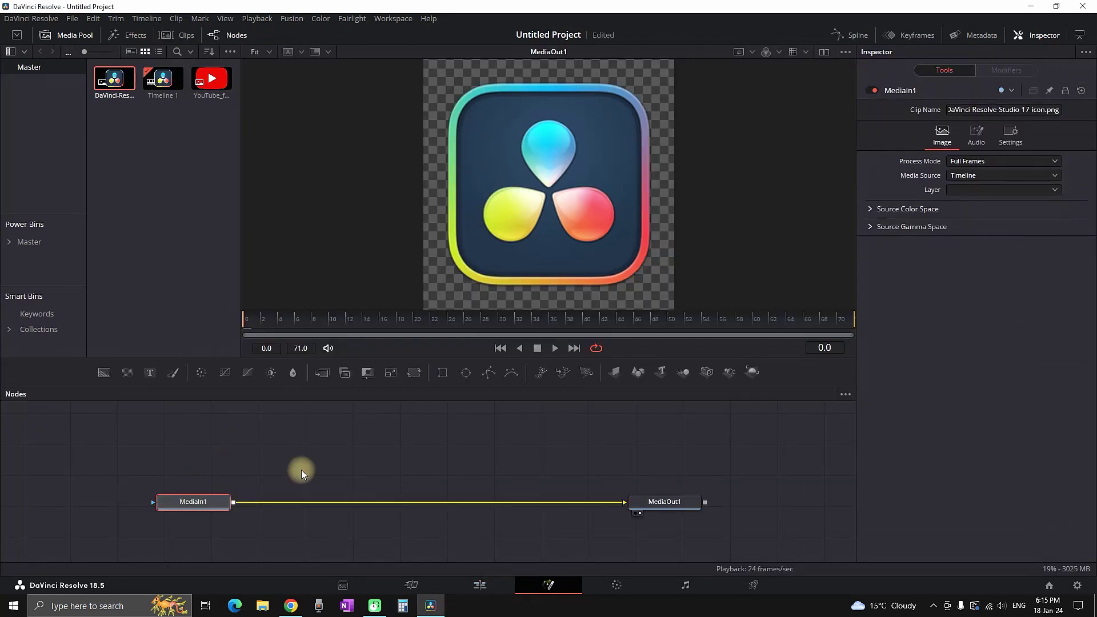
left_click(105, 374)
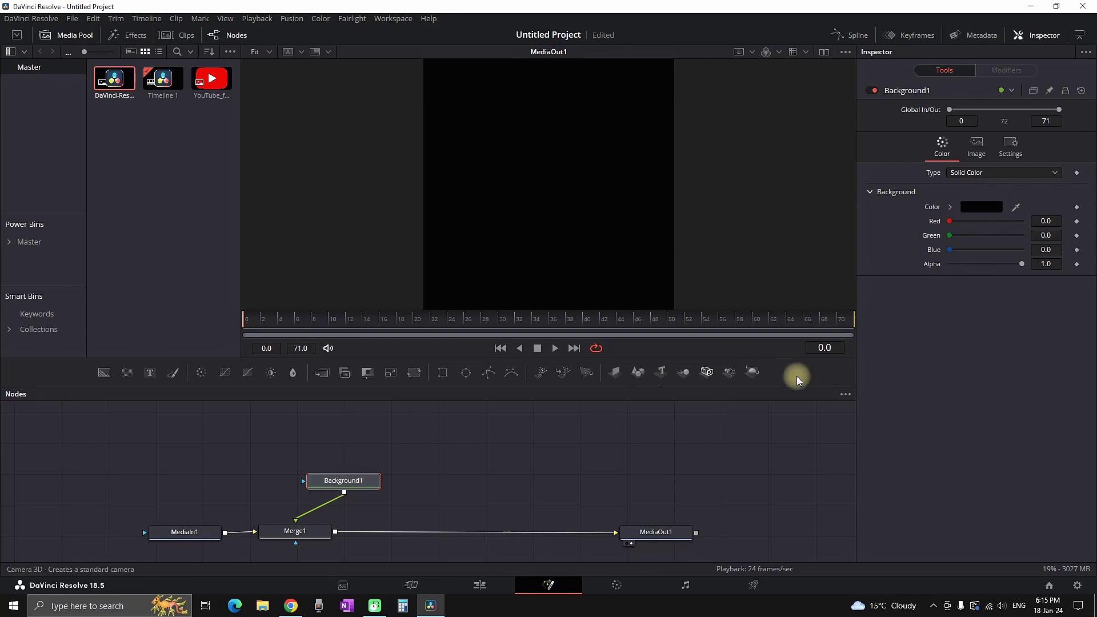
Colour Background1 light yellow (#ffff7f) and attach a Rectangle mask to it.
left_click(993, 209)
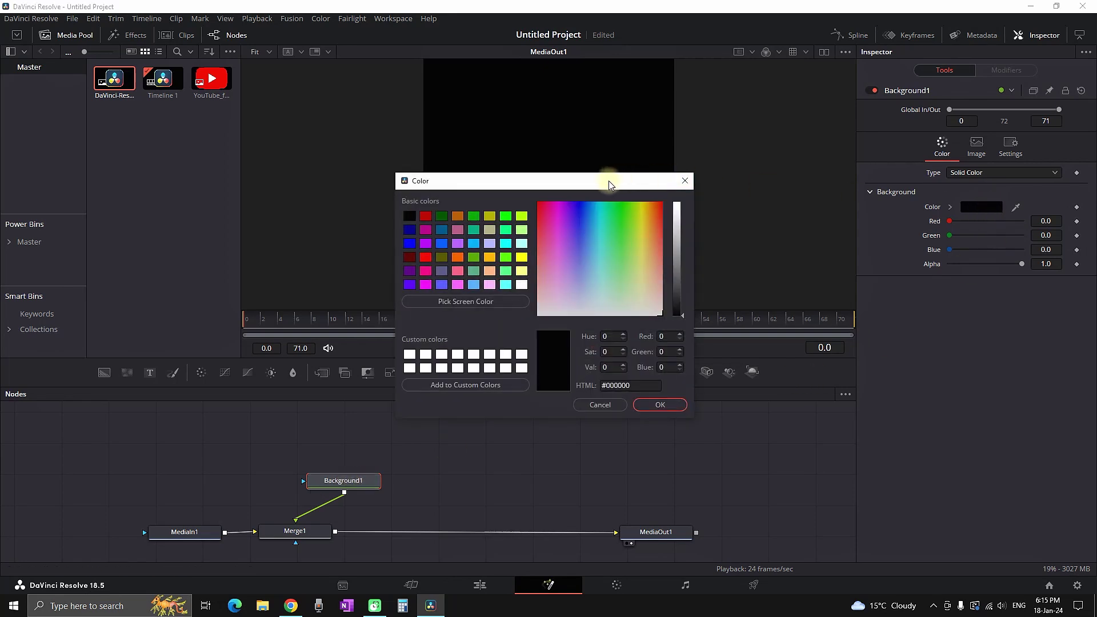
left_click(522, 285)
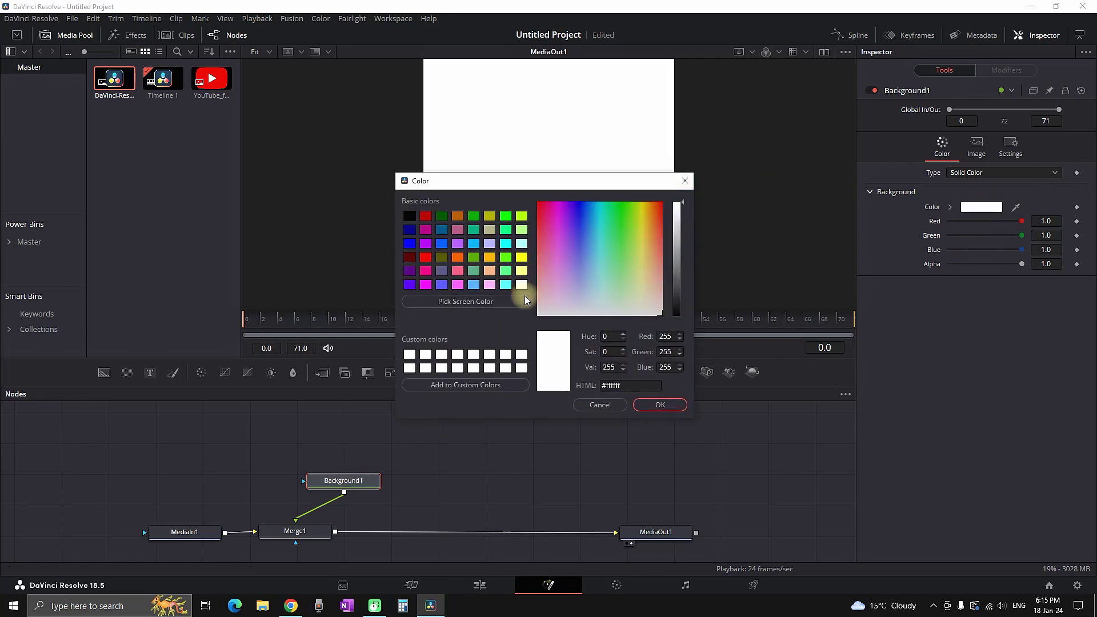
left_click(524, 272)
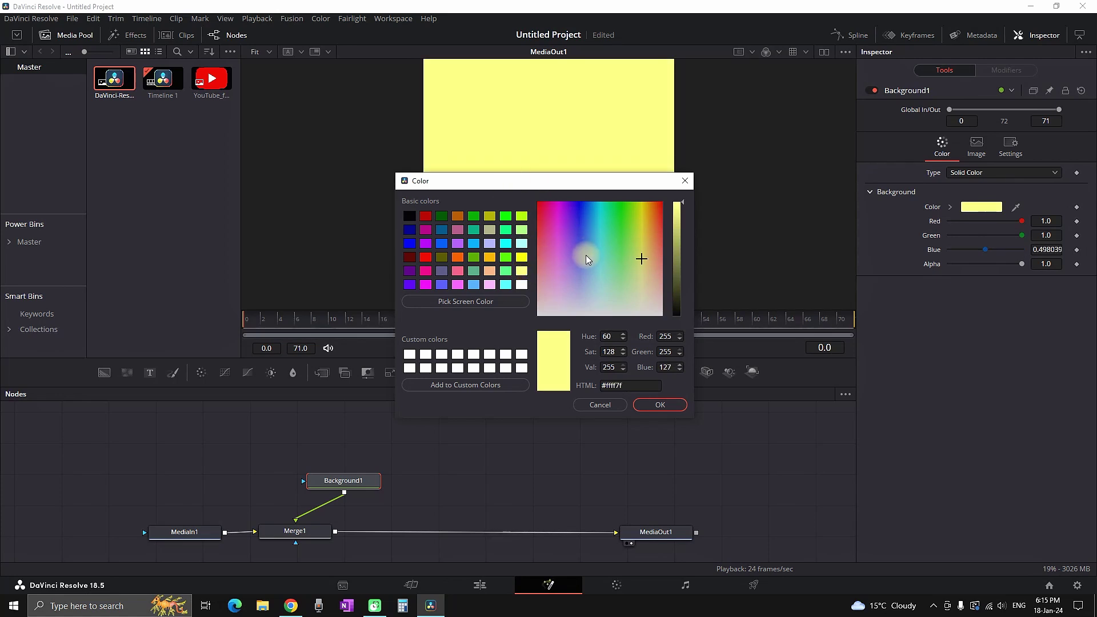
left_click(662, 404)
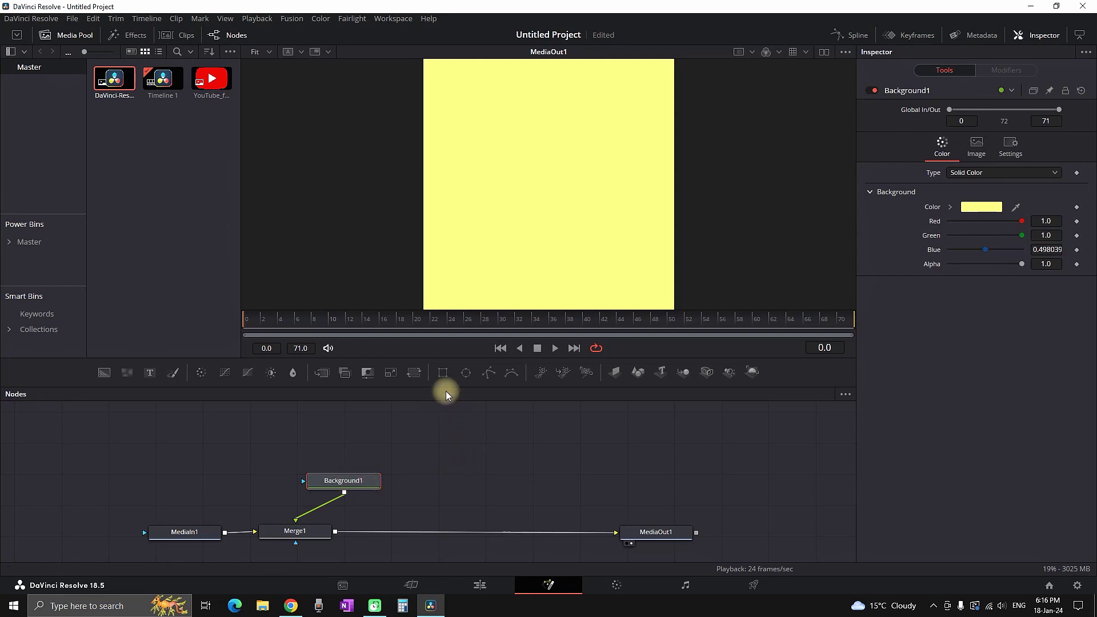
left_click(441, 375)
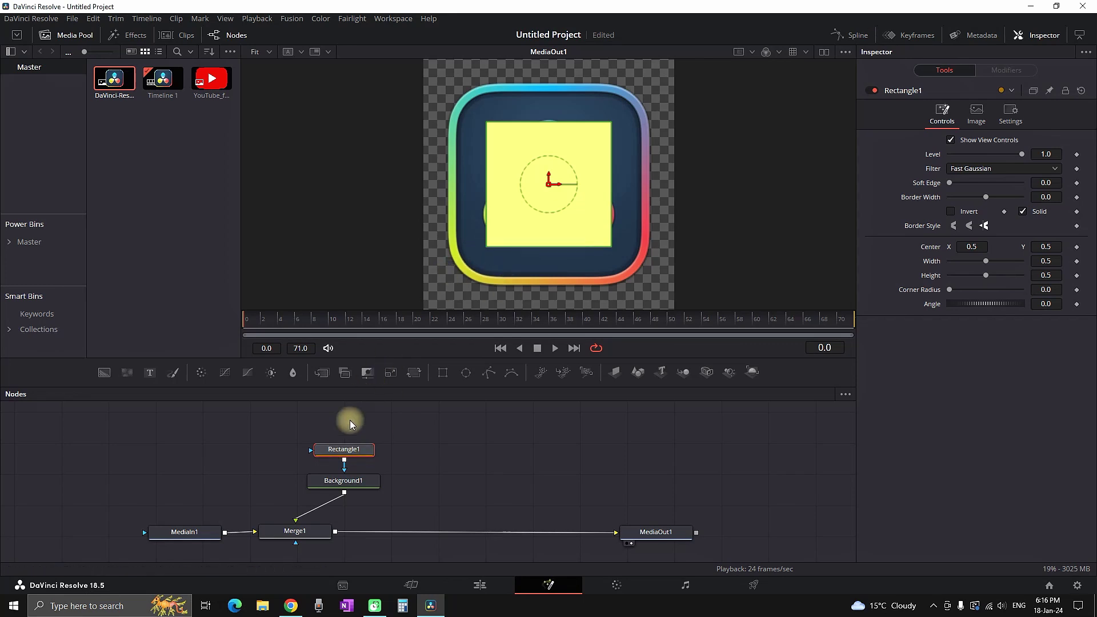
Shape Rectangle1 into a narrow full-height bar (width 0.131, height 1.042) tilted at -19.5°.
left_click(485, 247)
left_click_drag(485, 248, 461, 273)
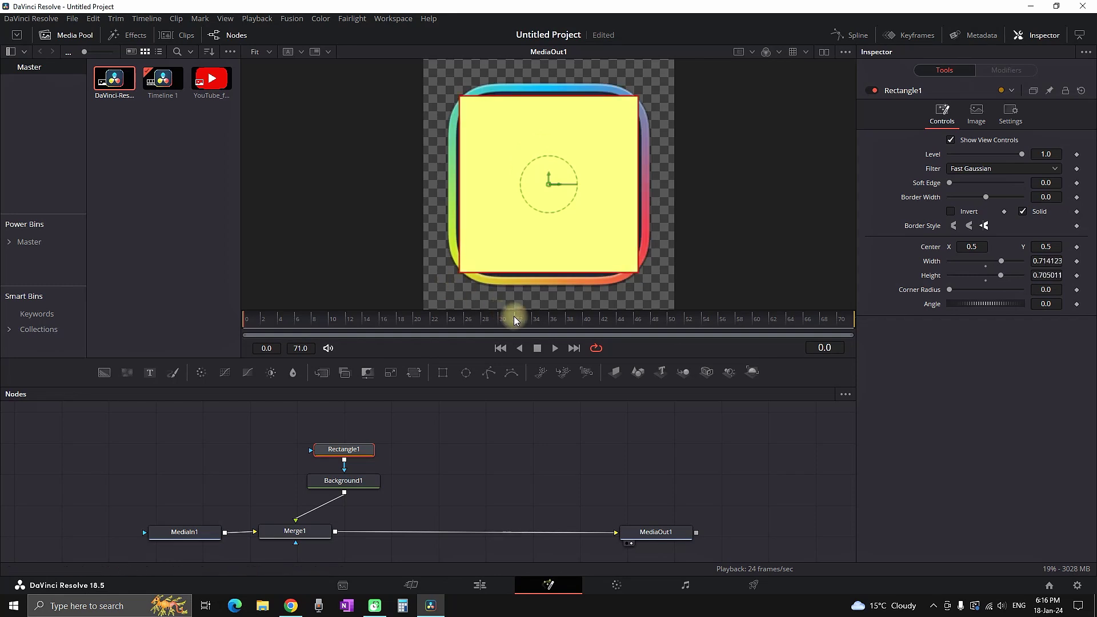
left_click_drag(461, 188, 533, 181)
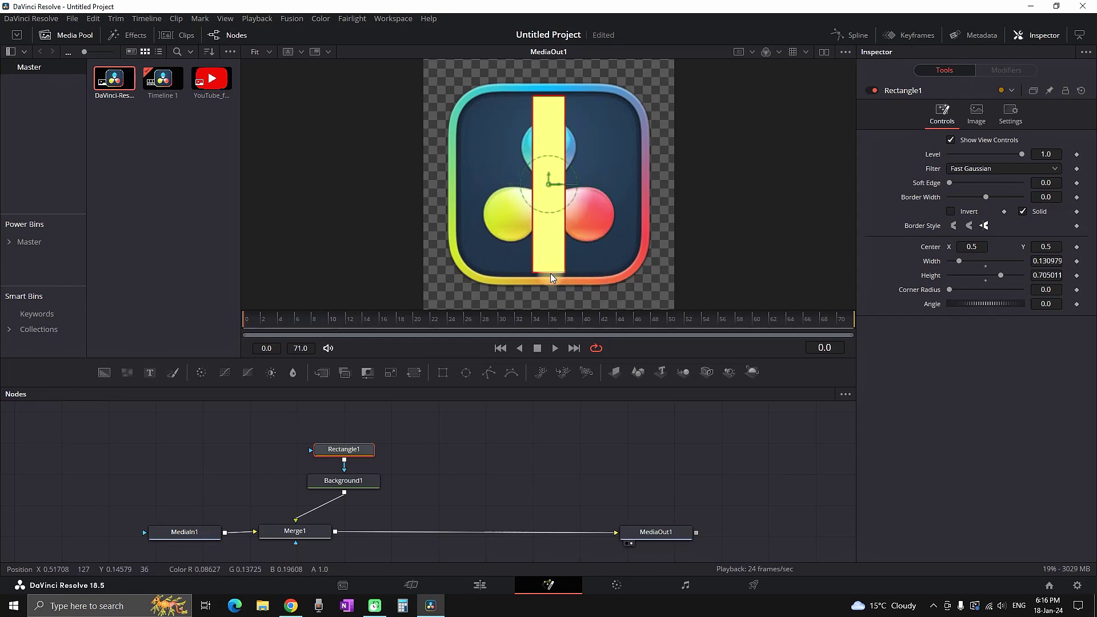
left_click_drag(550, 276, 553, 316)
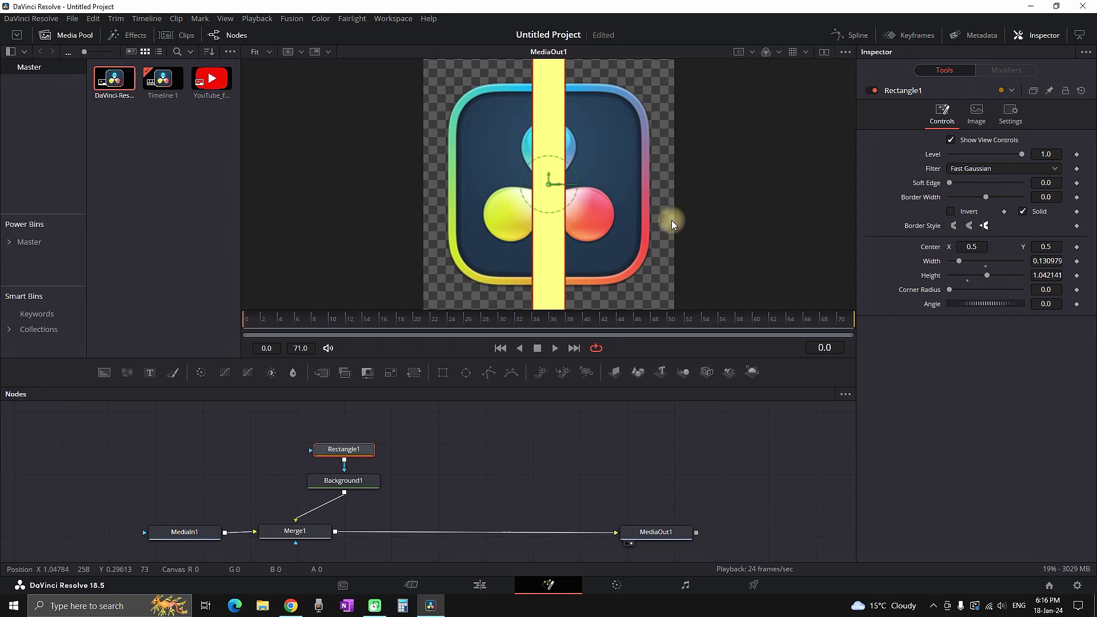
left_click_drag(571, 165, 582, 177)
left_click_drag(973, 307, 980, 306)
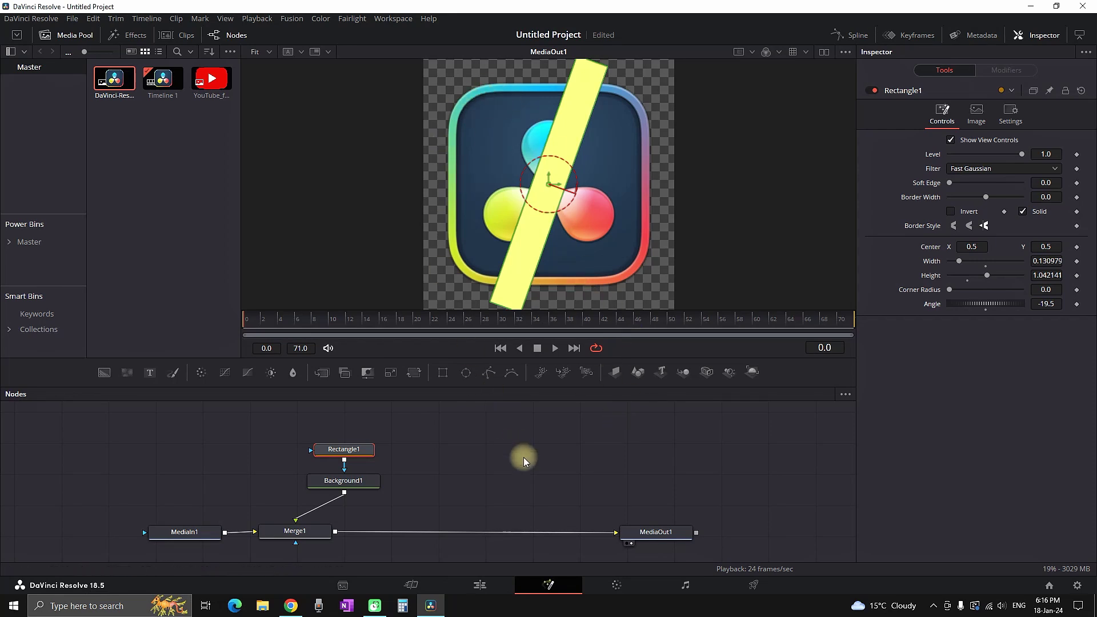
left_click(295, 530)
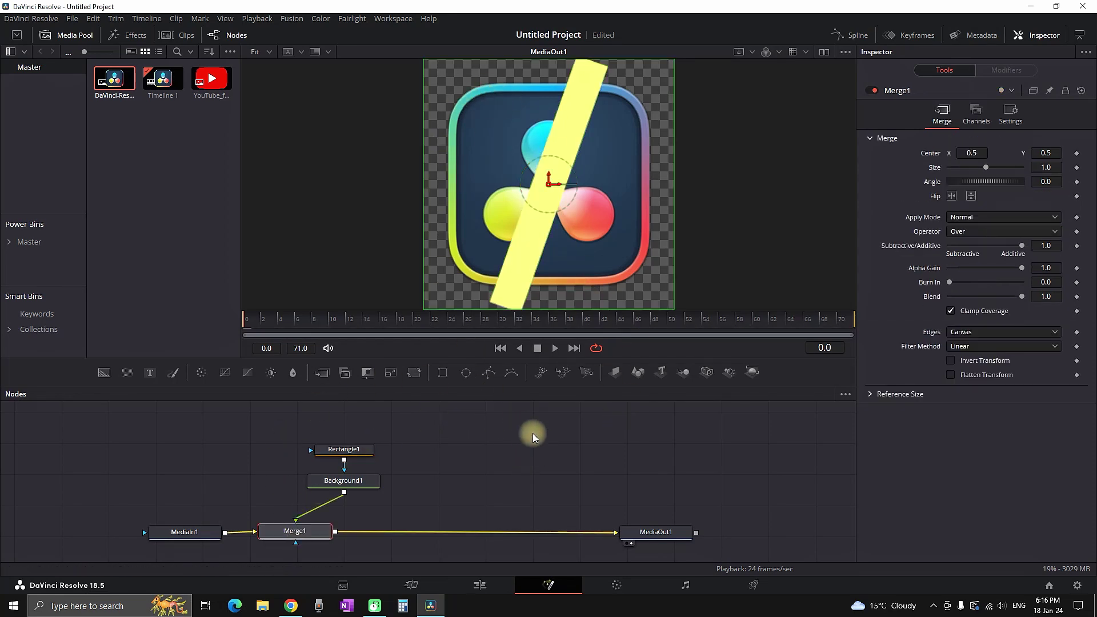
Add a Rectangle2 mask to Merge1 covering the icon, and shift the stripe rightward.
left_click(444, 373)
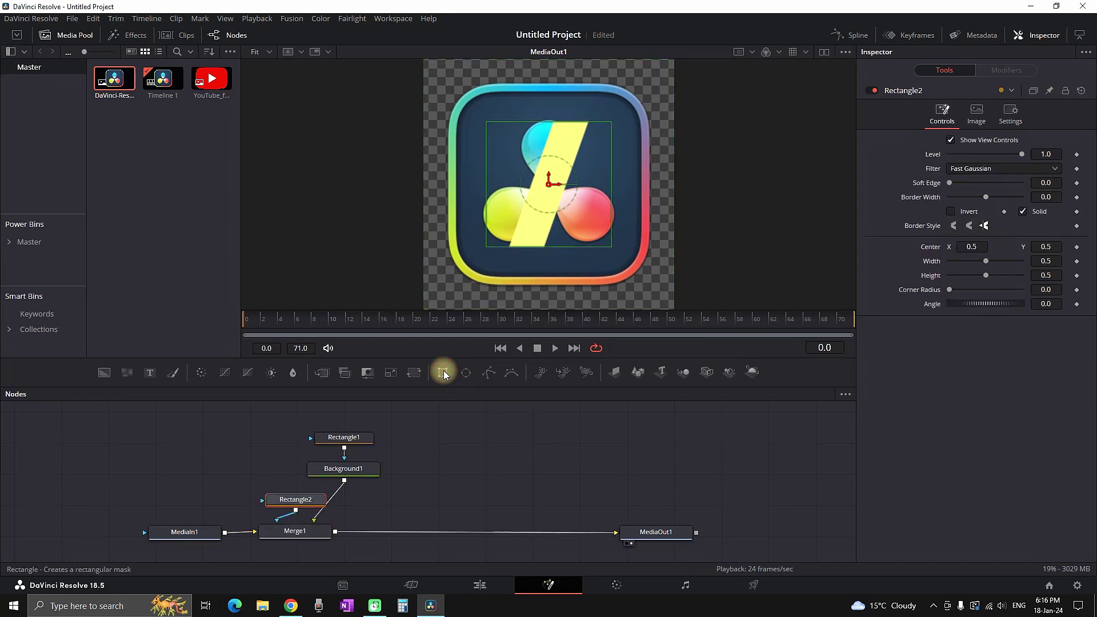
left_click_drag(286, 490, 230, 483)
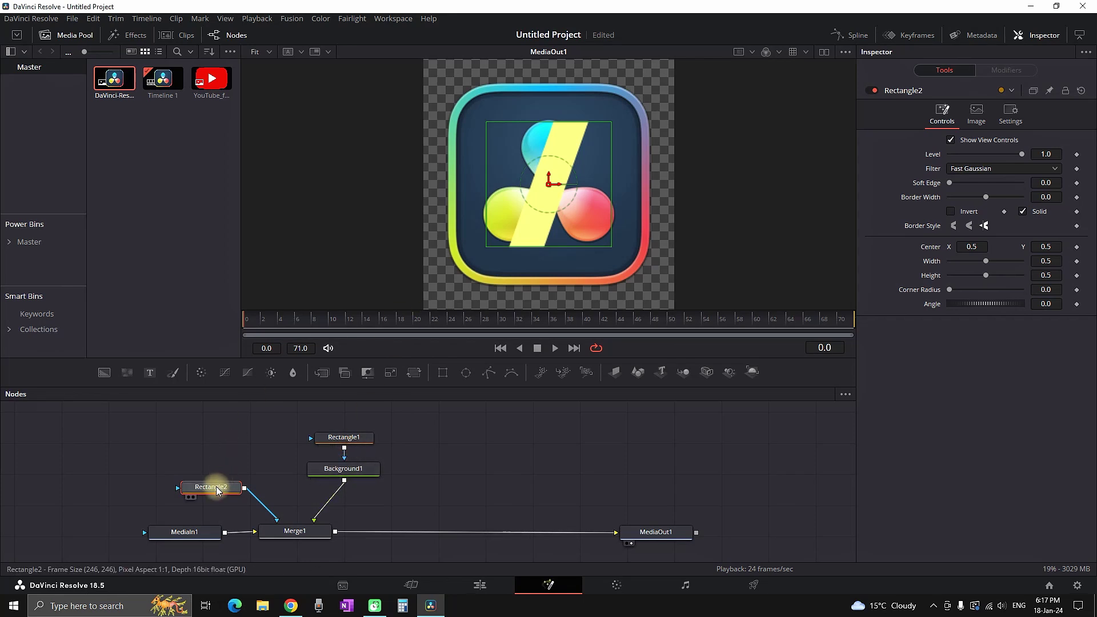
left_click_drag(486, 248, 444, 286)
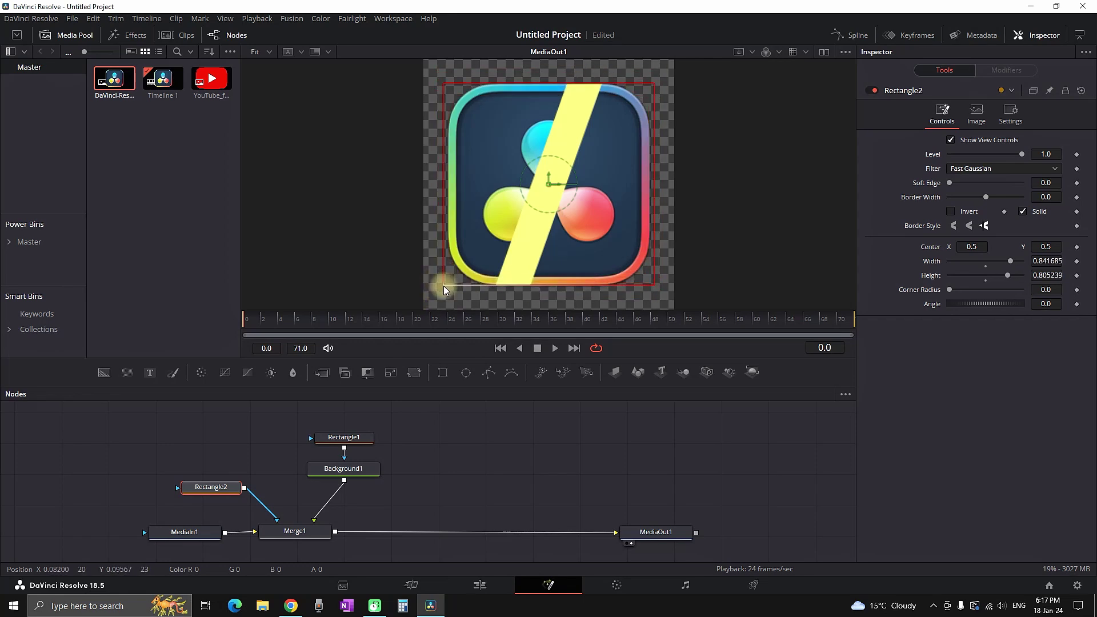
left_click(343, 469)
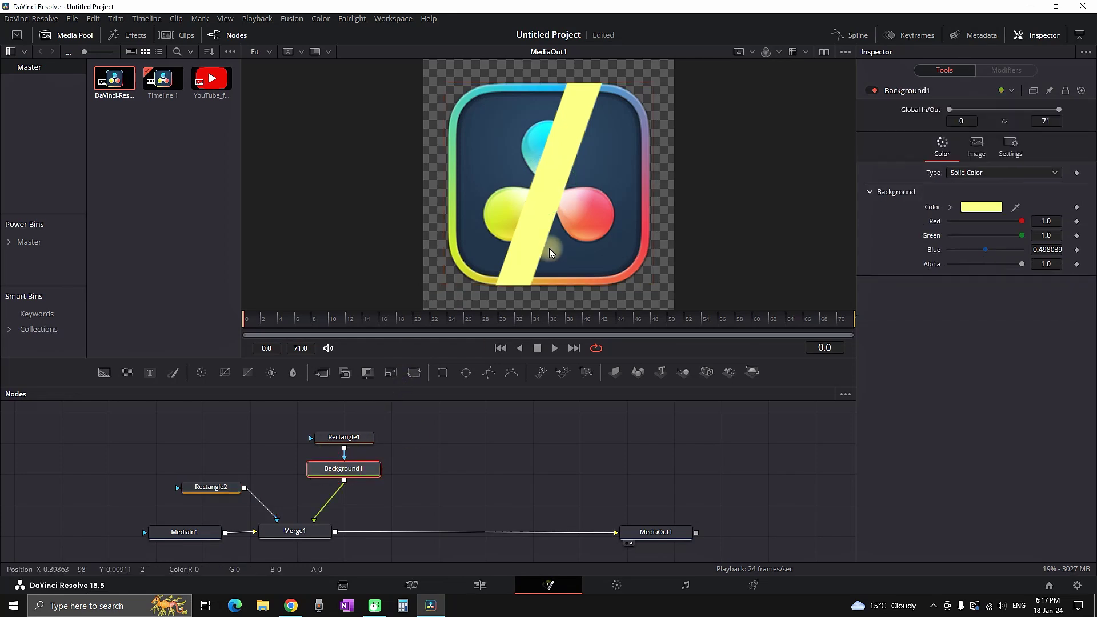
left_click(343, 437)
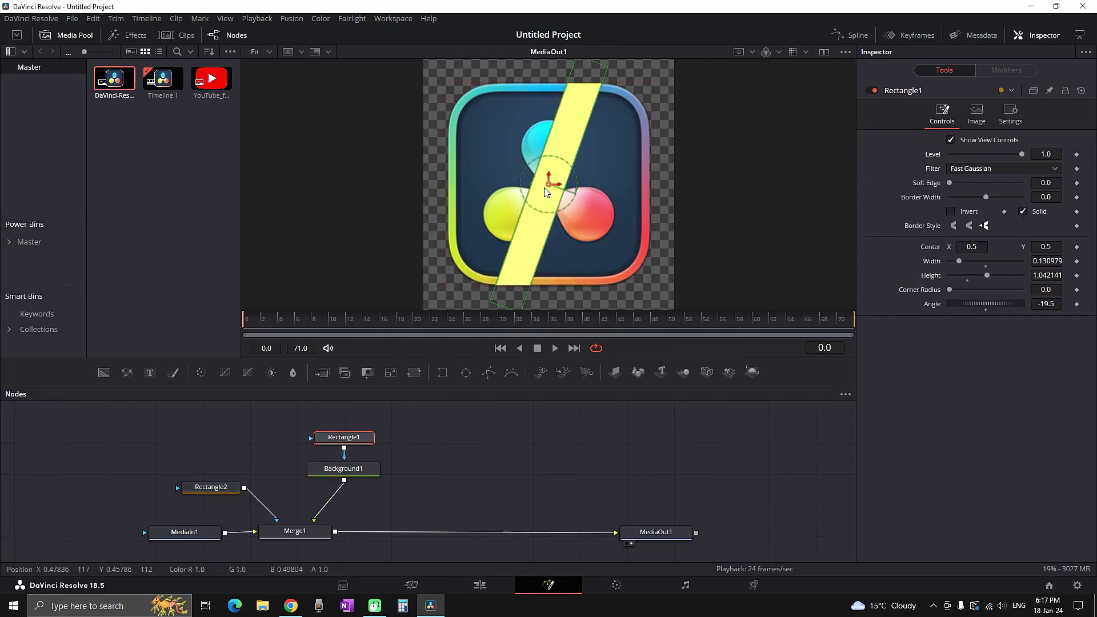
mouse_move(557, 187)
left_mouse_down()
mouse_move(705, 199)
mouse_move(544, 201)
left_mouse_up()
Fit Rectangle2 to the icon at 0.81 × 0.805 with corner radius 0.504.
left_click(223, 487)
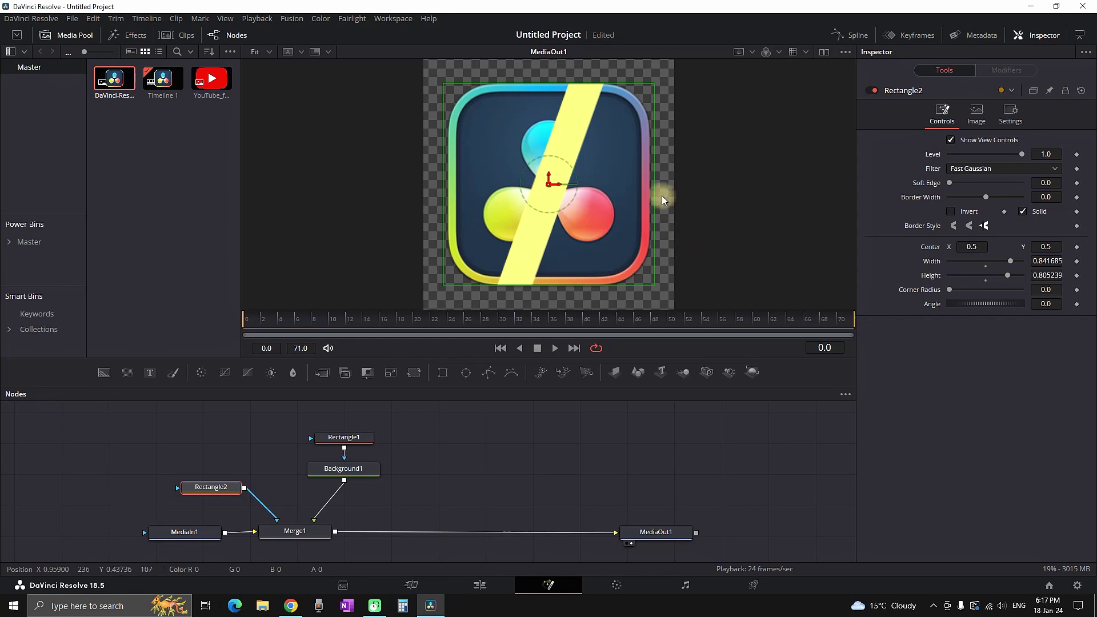
left_click_drag(655, 182, 652, 185)
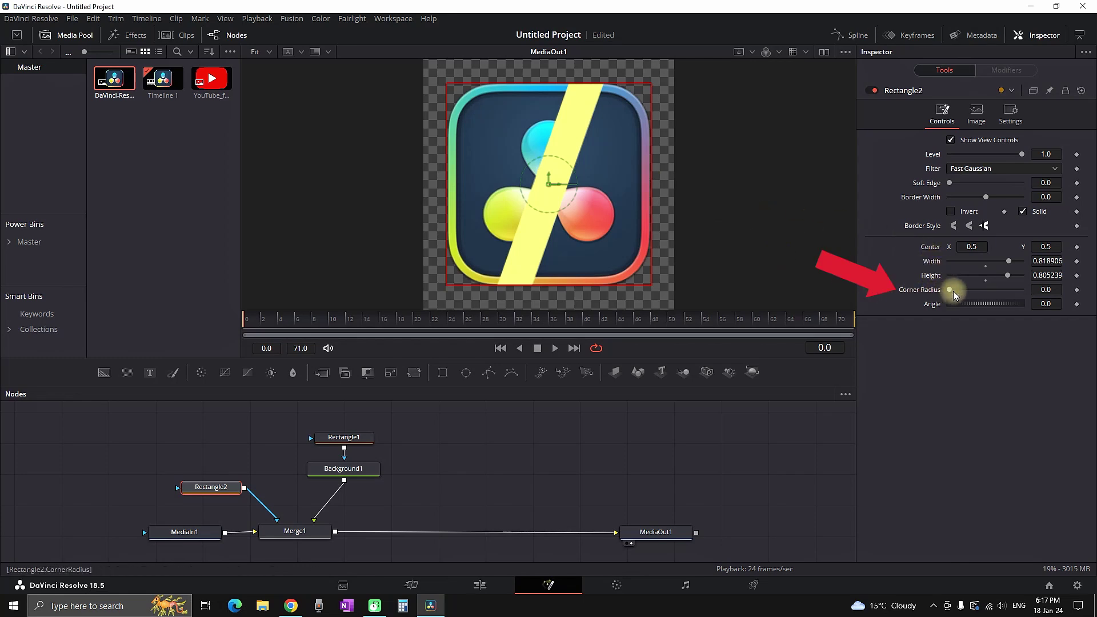
left_click_drag(949, 291, 988, 292)
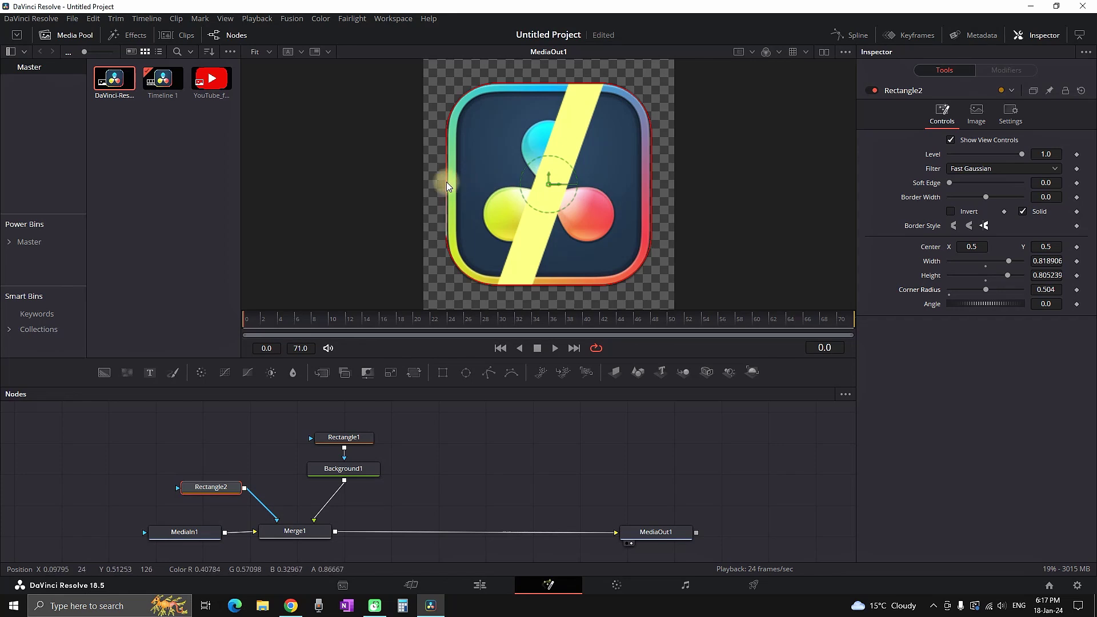
left_click_drag(448, 184, 447, 184)
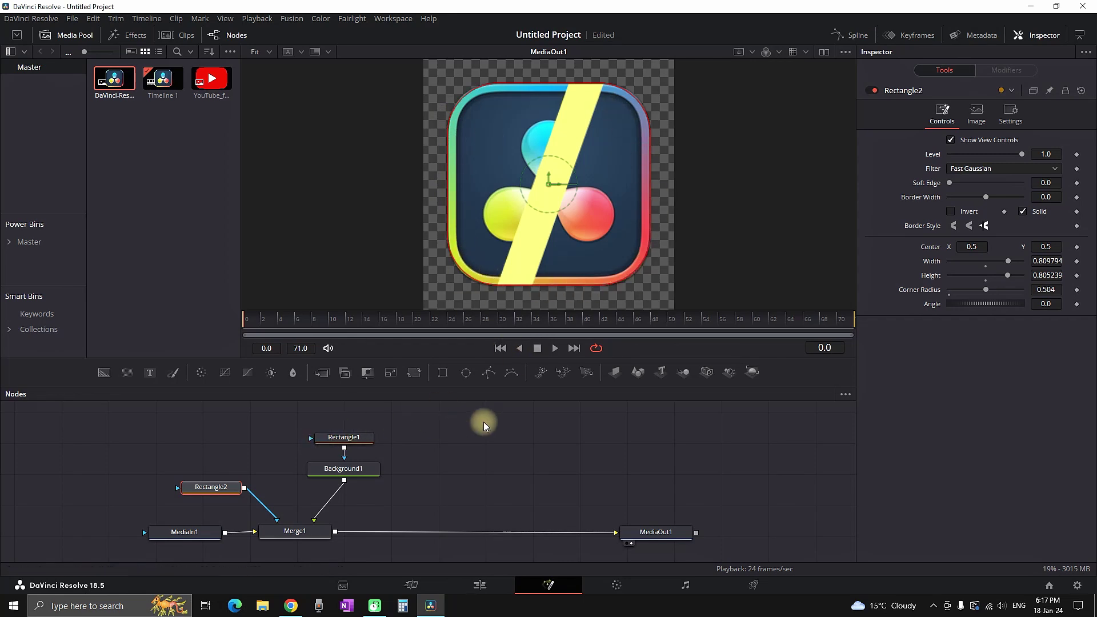
Set Rectangle1 Level to 0.3 and Soft Edge to 0.03, parking the playhead at frame 20.
left_click(344, 438)
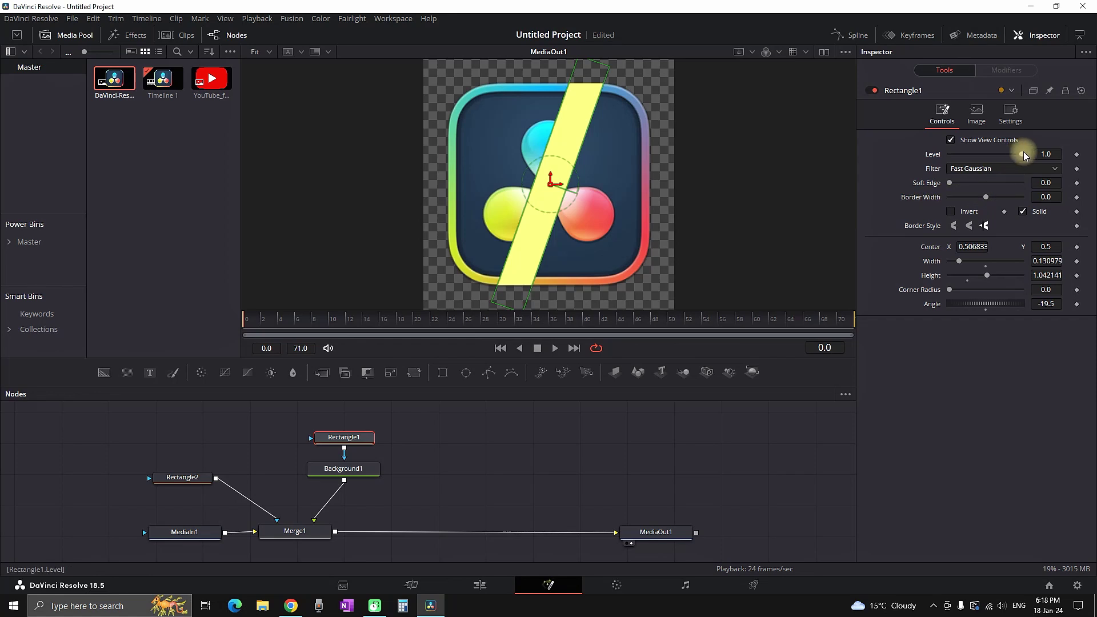
left_click(1050, 154)
key("Tab")
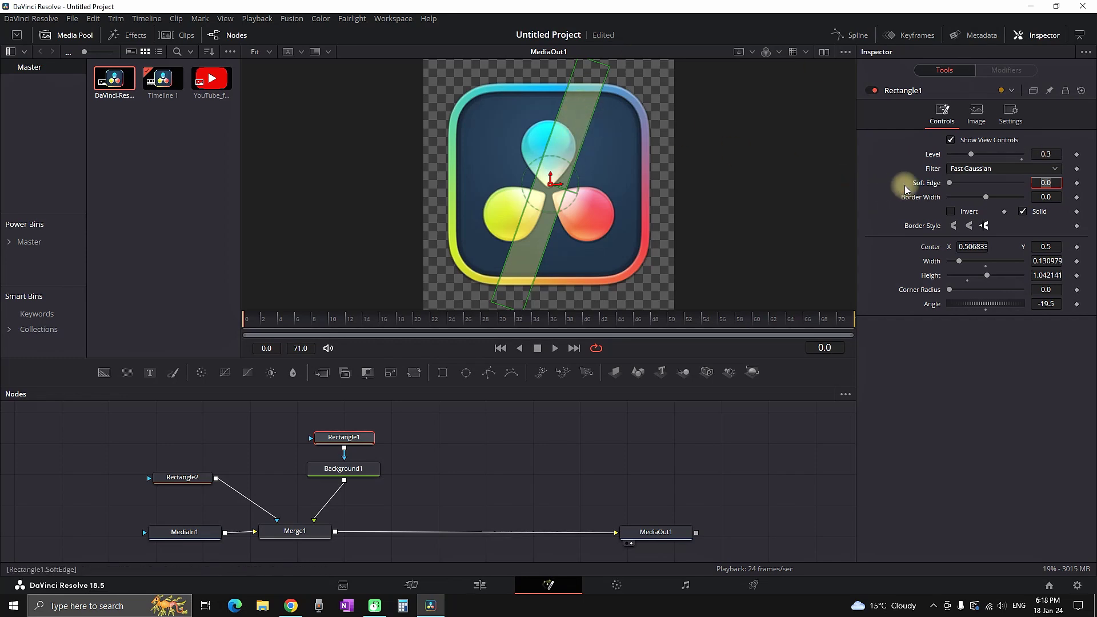
type("0.0")
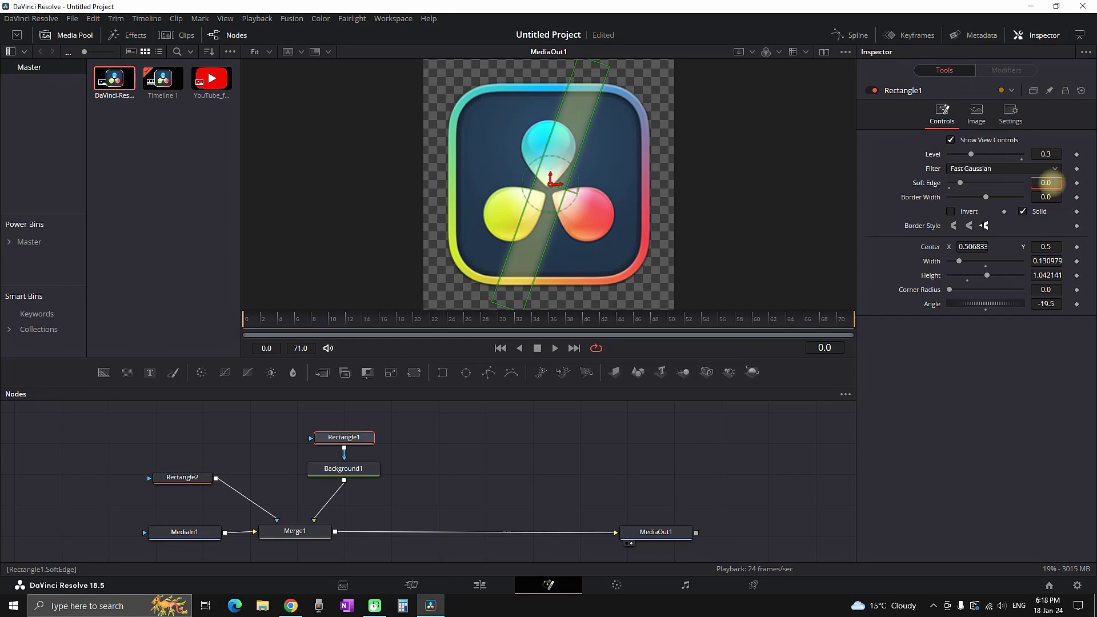
type("3")
key("Tab")
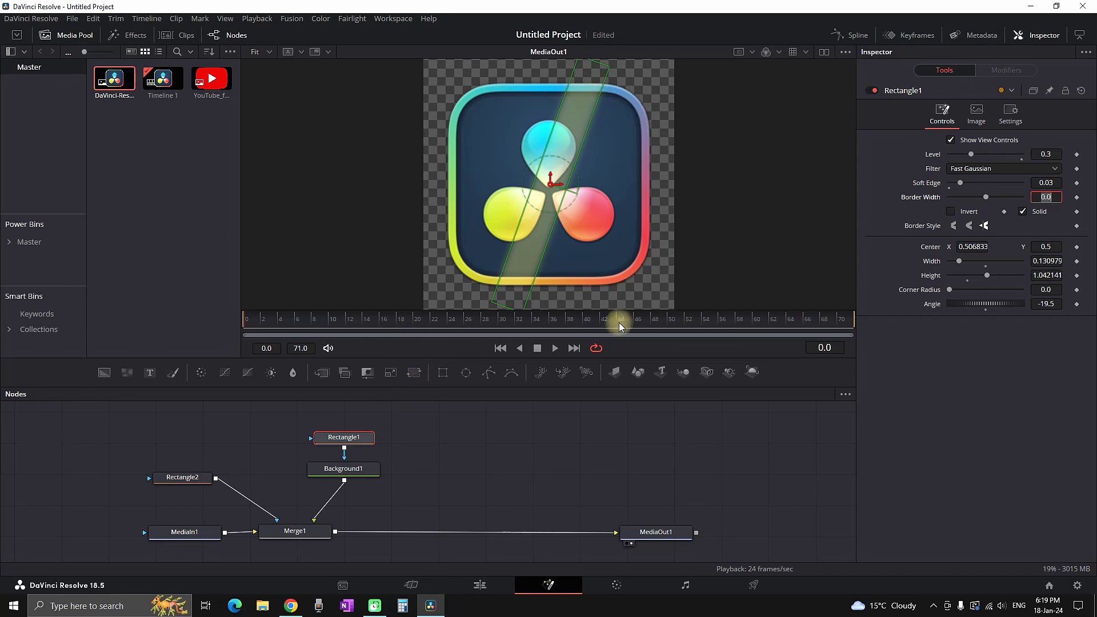
left_click_drag(267, 320, 389, 325)
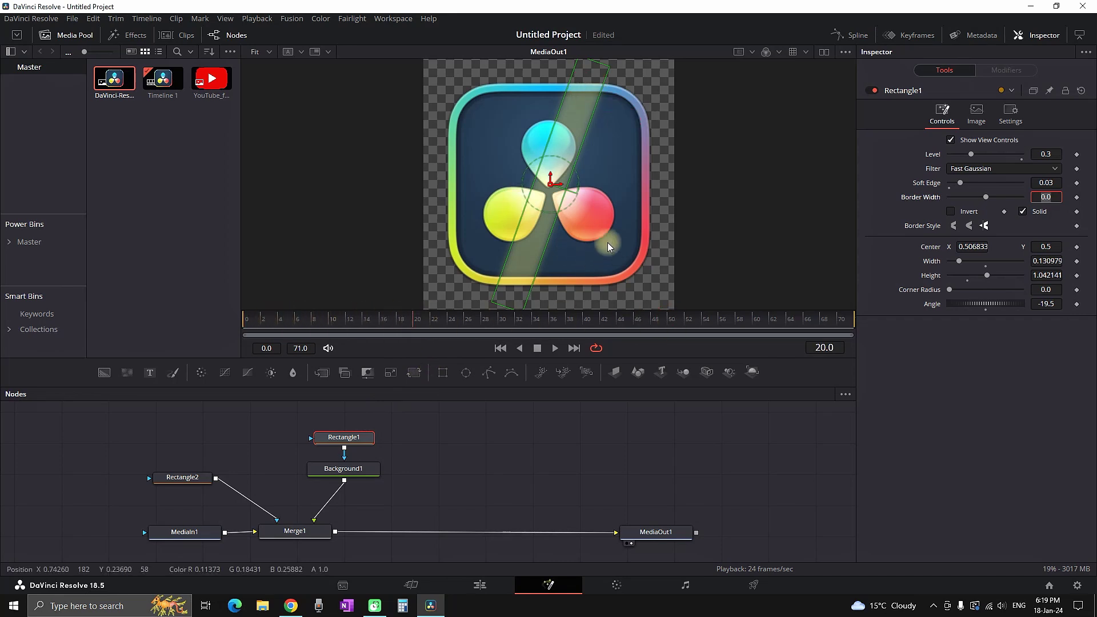
Keyframe the stripe's Center left of the icon at frame 20 and past its right side at frame 25.
left_click_drag(559, 190, 412, 181)
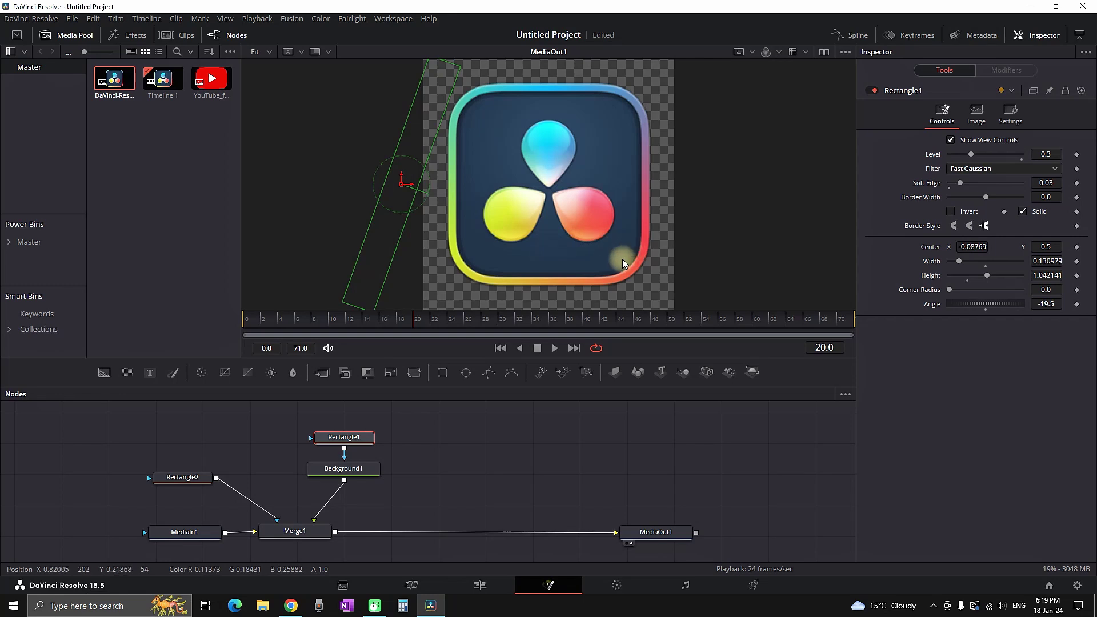
left_click(1078, 247)
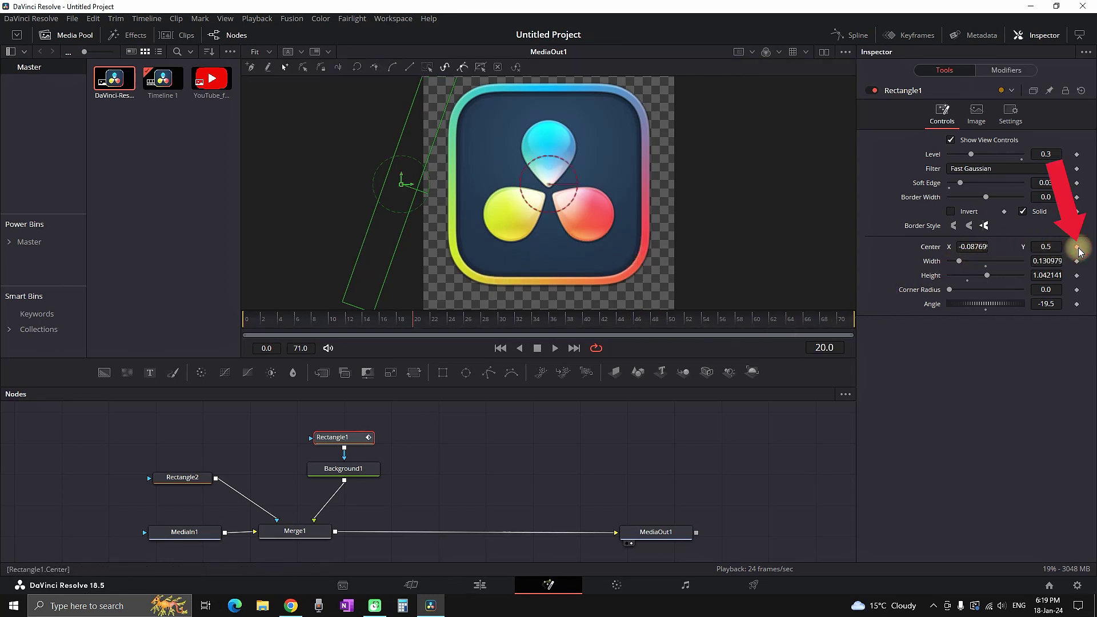
left_click(457, 318)
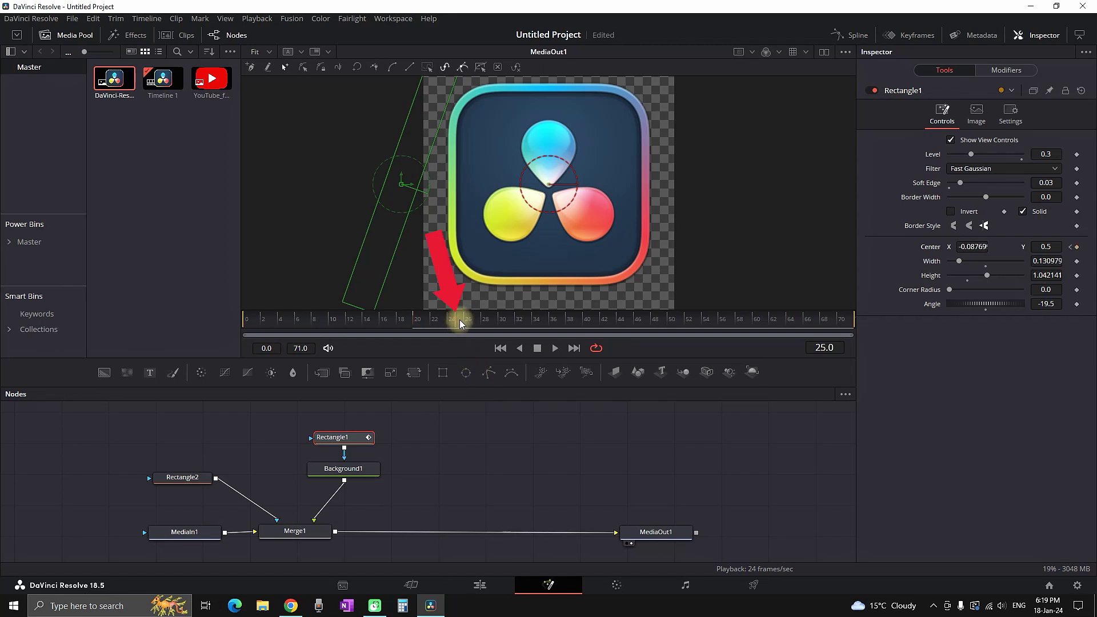
left_click_drag(409, 183, 704, 201)
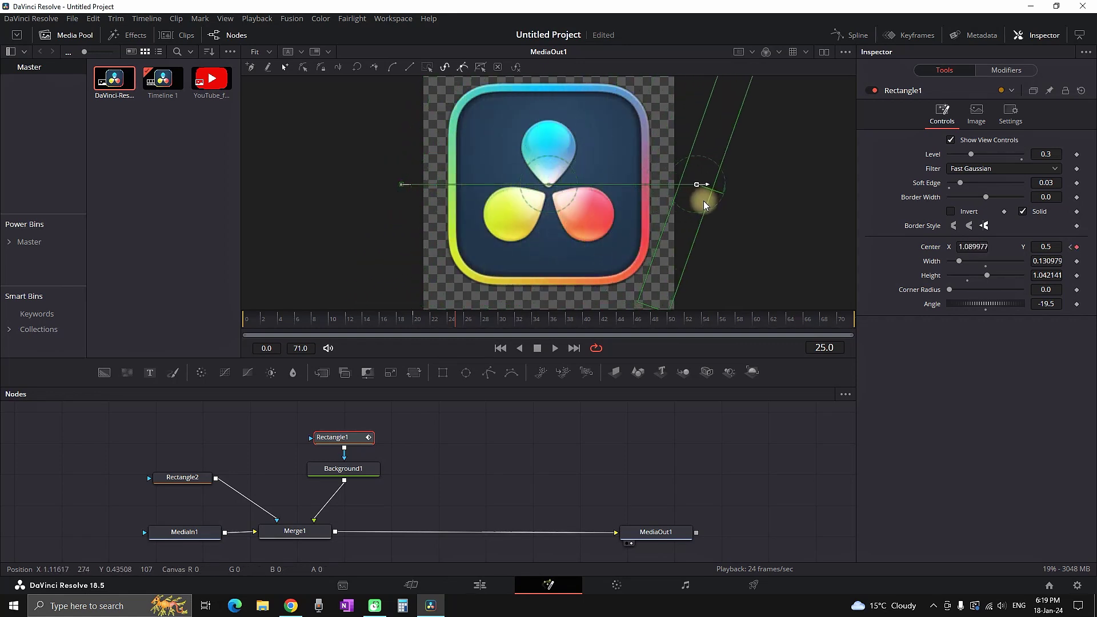
left_click(494, 329)
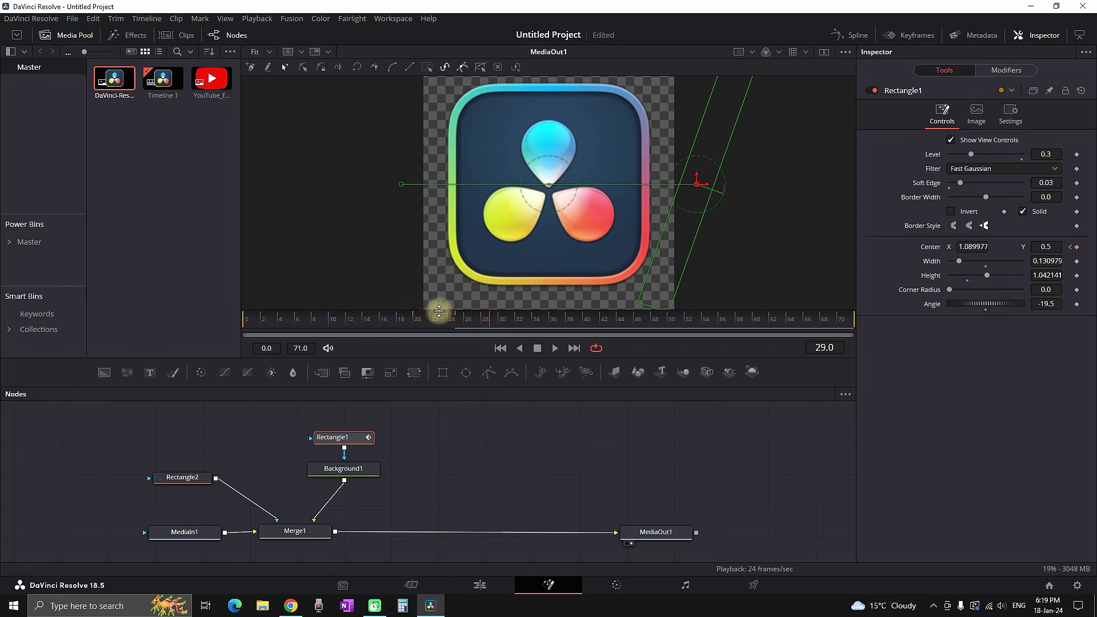
Play the sweep from the start and enable Motion Blur on Rectangle1.
left_click(249, 324)
key("space")
key("space")
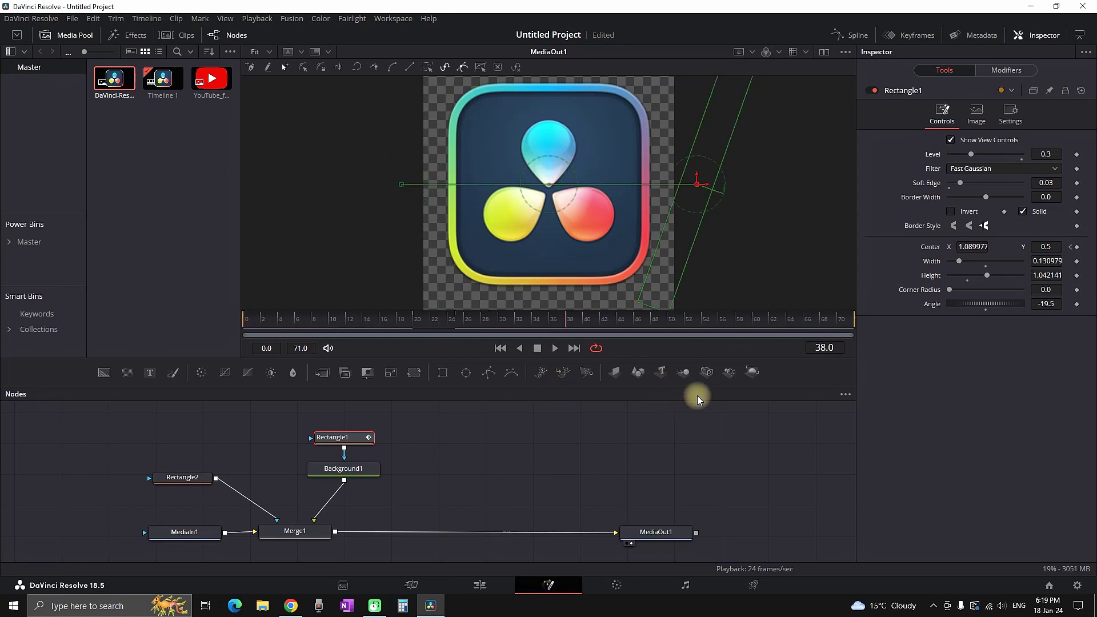
left_click(1010, 115)
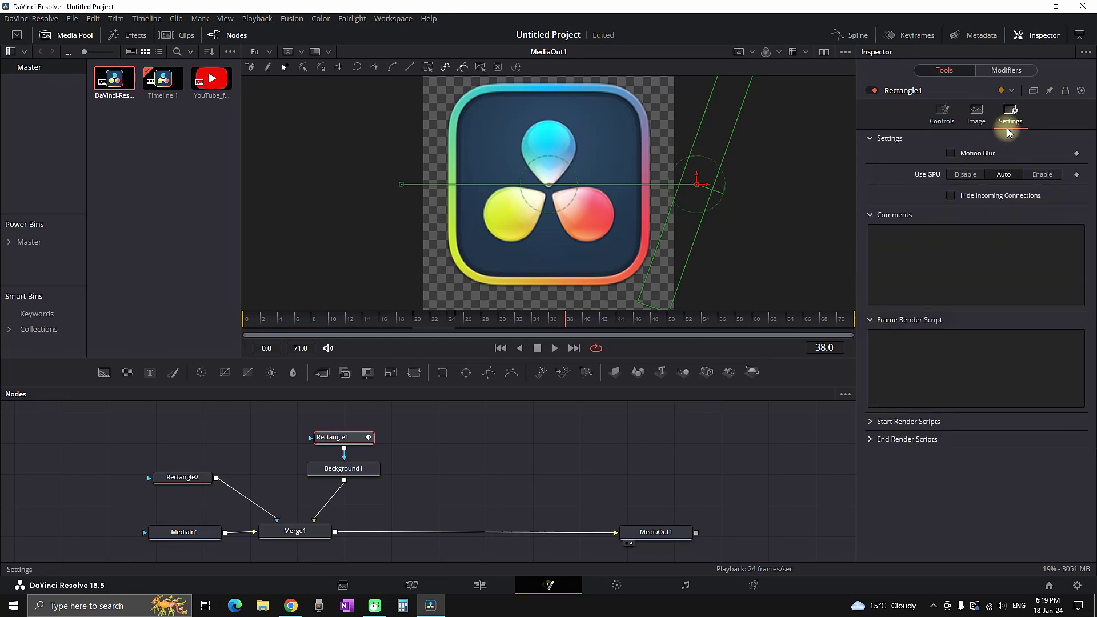
left_click(950, 154)
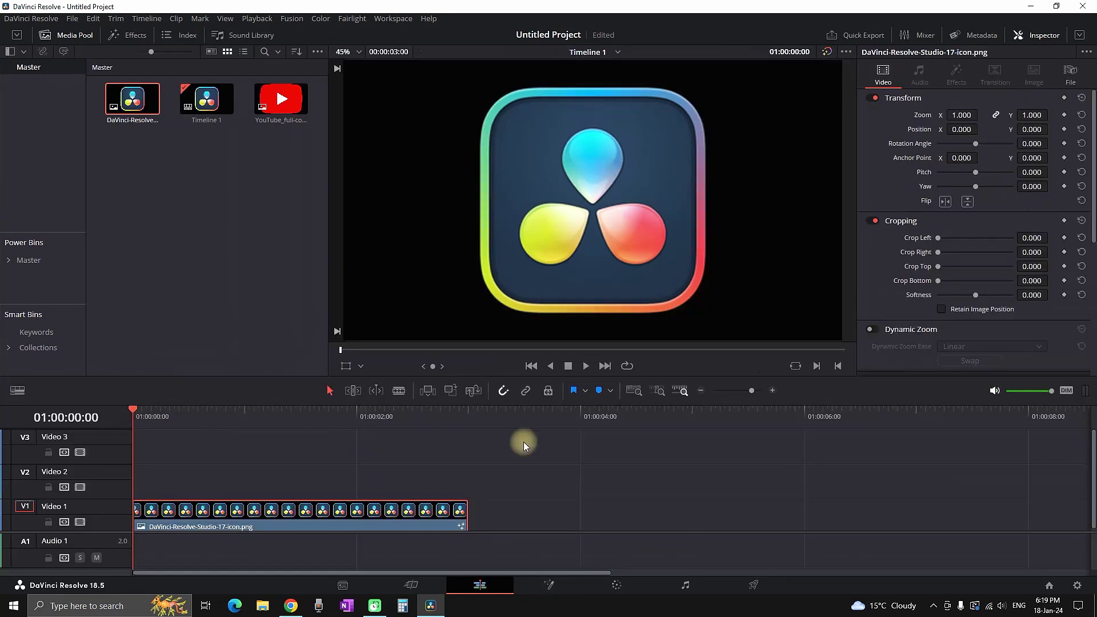
Return to the Edit page and play back the icon shine sweep.
key("space")
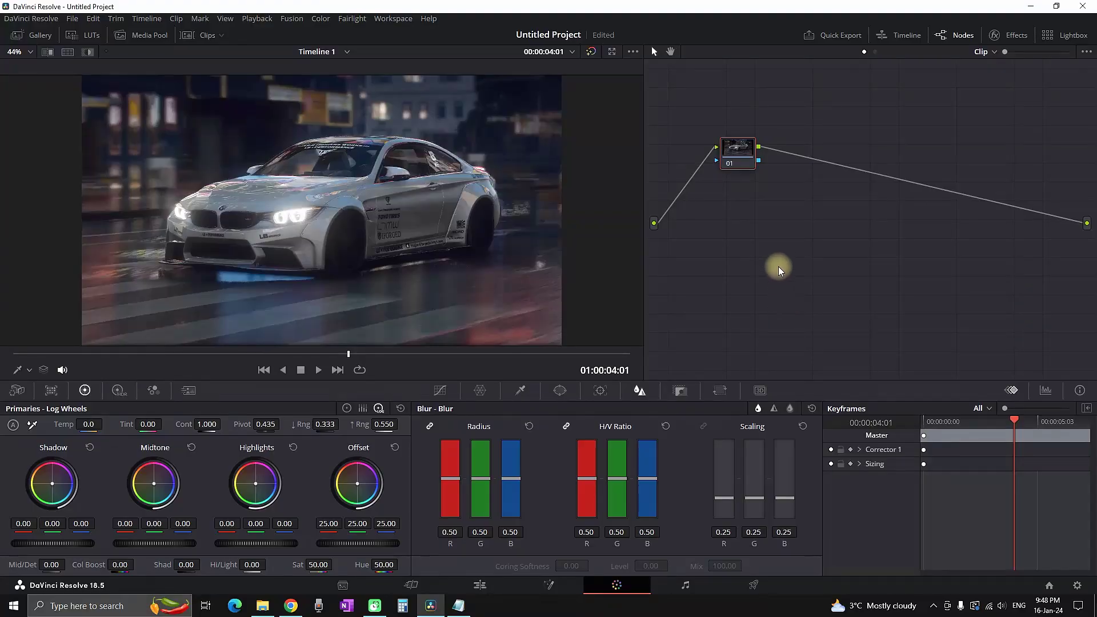
Add serial node 02 after node 01 on the car clip, aligned beside it.
left_click_drag(739, 156, 731, 160)
right_click(731, 160)
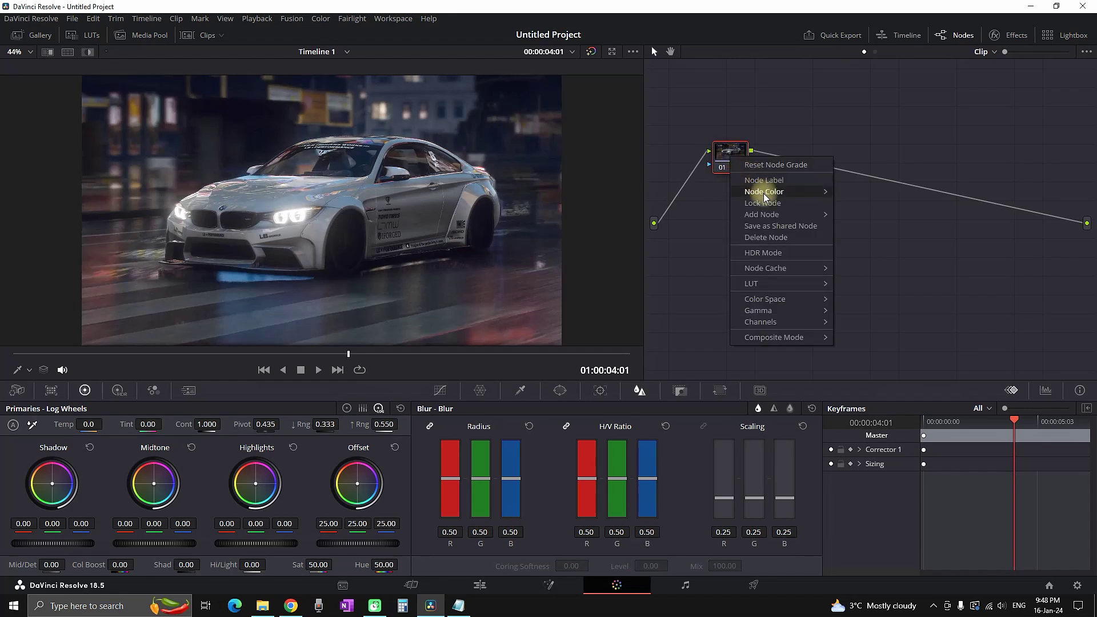
mouse_move(762, 214)
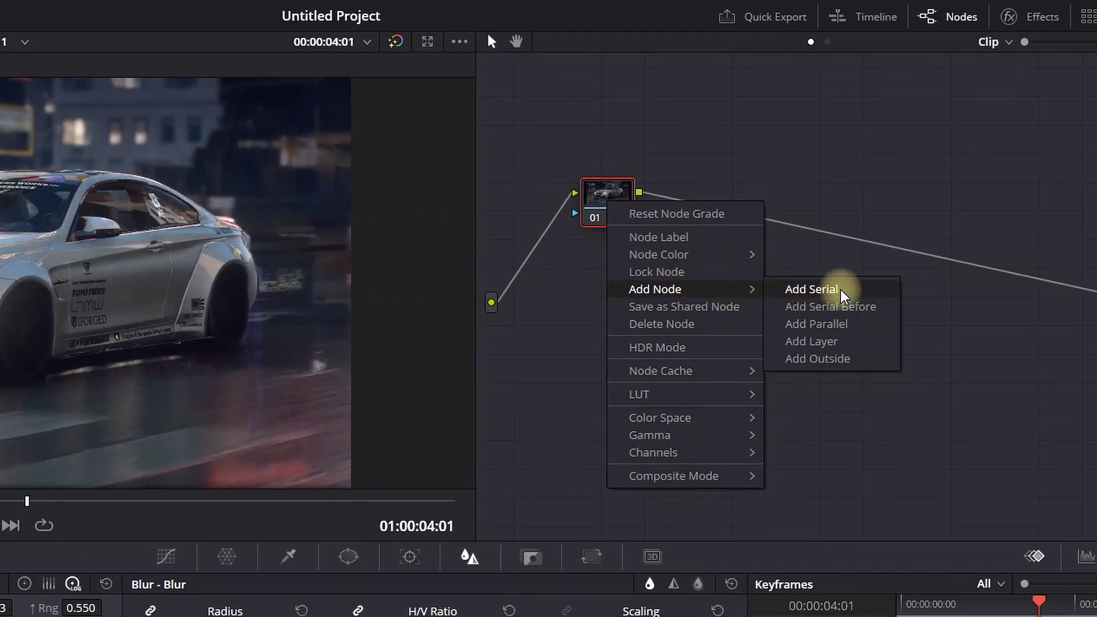
left_click(839, 292)
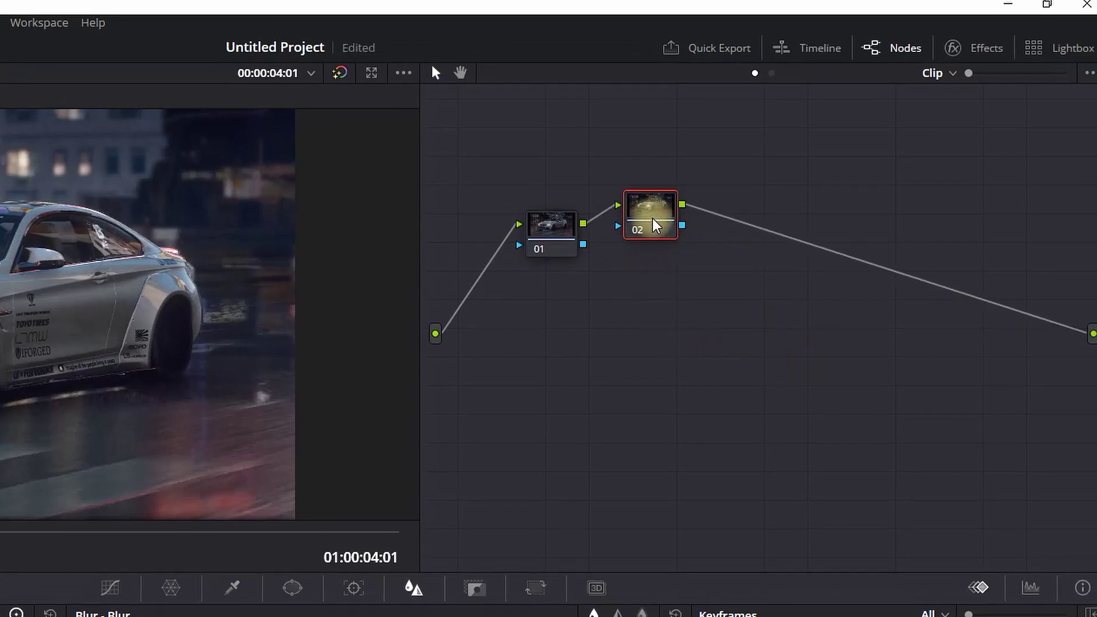
left_click_drag(655, 226, 658, 243)
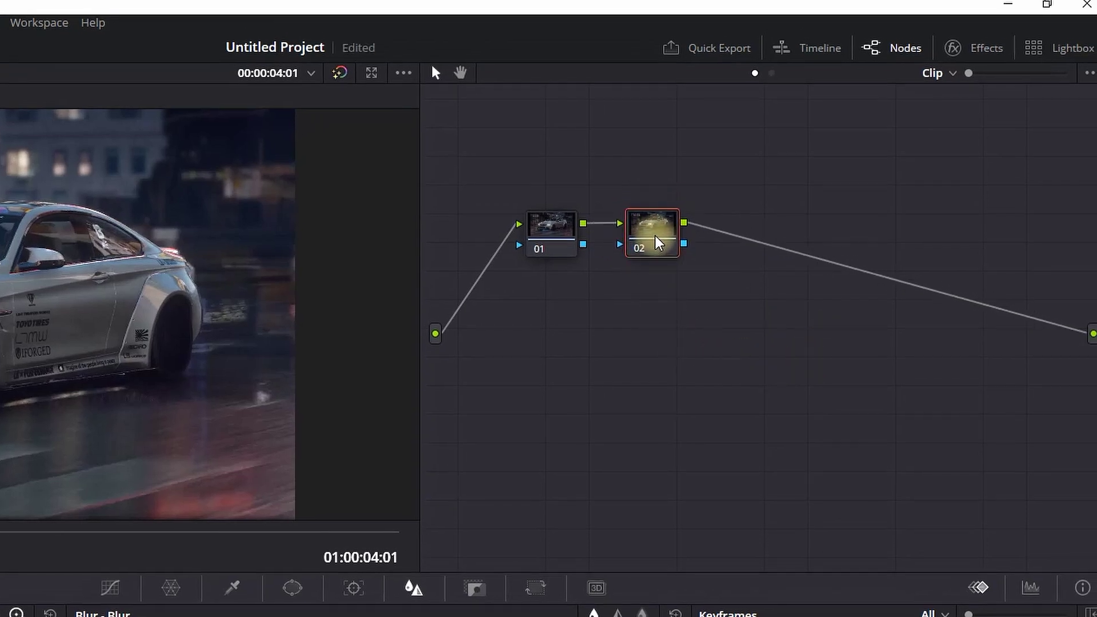
left_click(979, 49)
Search the effects library for Glow and apply it to node 02.
left_click(906, 107)
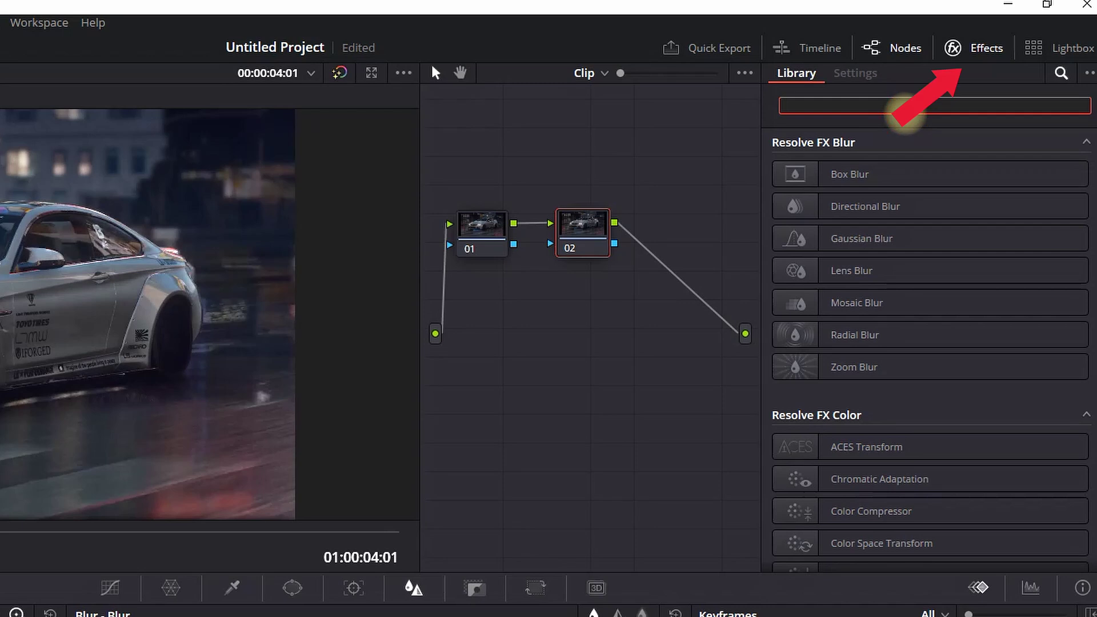
type("glow")
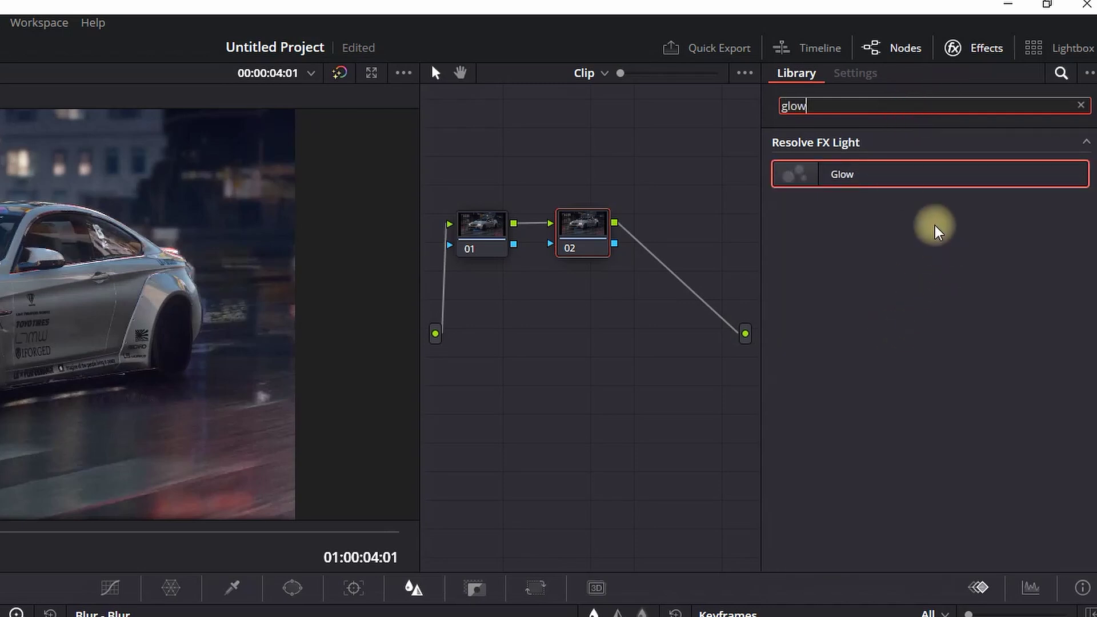
left_click_drag(899, 172, 798, 158)
left_click_drag(635, 174, 585, 230)
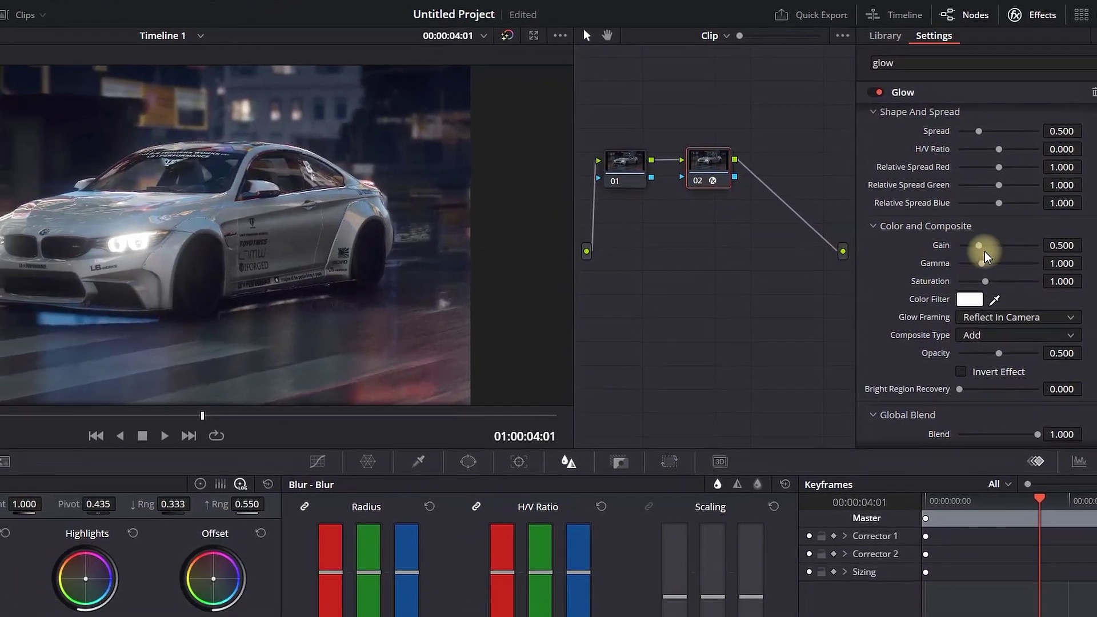
Set the Glow's H/V Ratio to 1.000 and raise Gamma to about 1.6.
scroll(1075, 229, "up", 3)
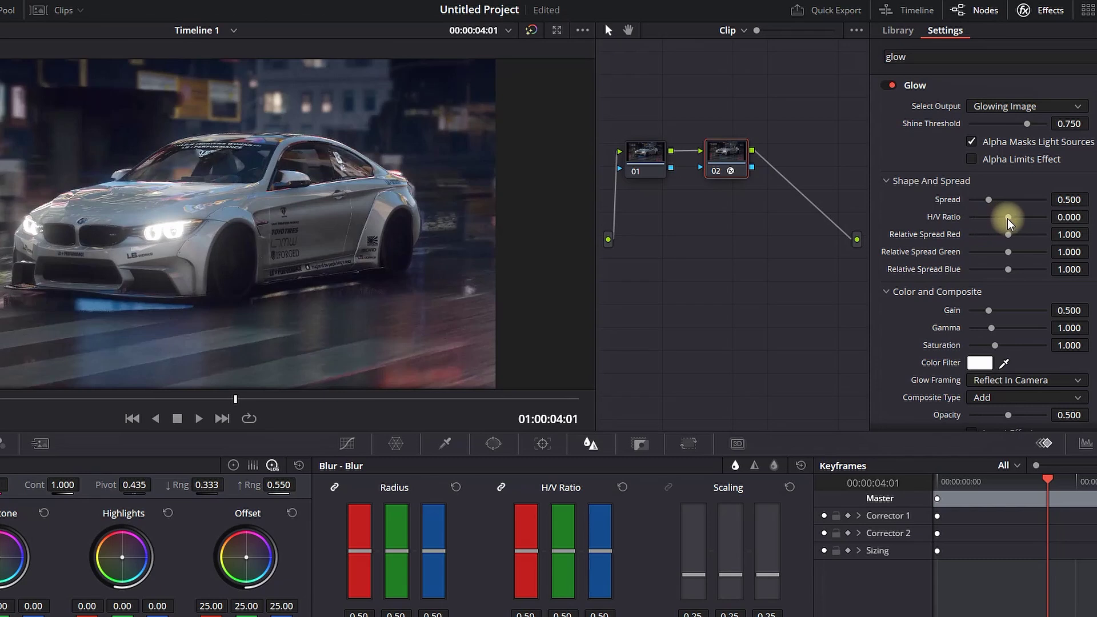
left_click_drag(1012, 223, 1079, 228)
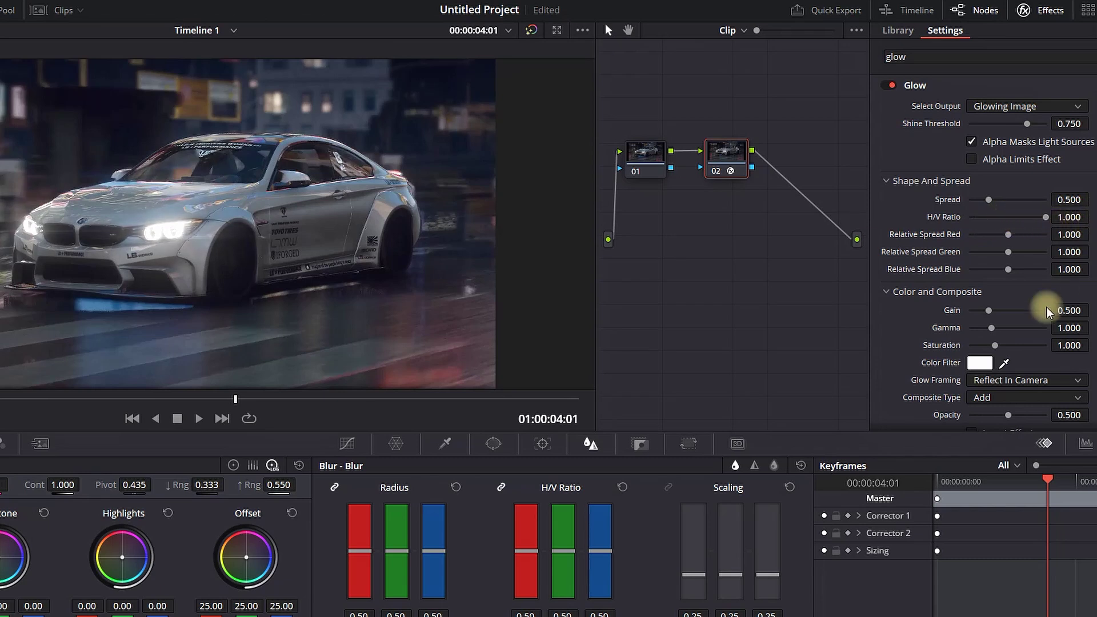
scroll(1054, 277, "down", 2)
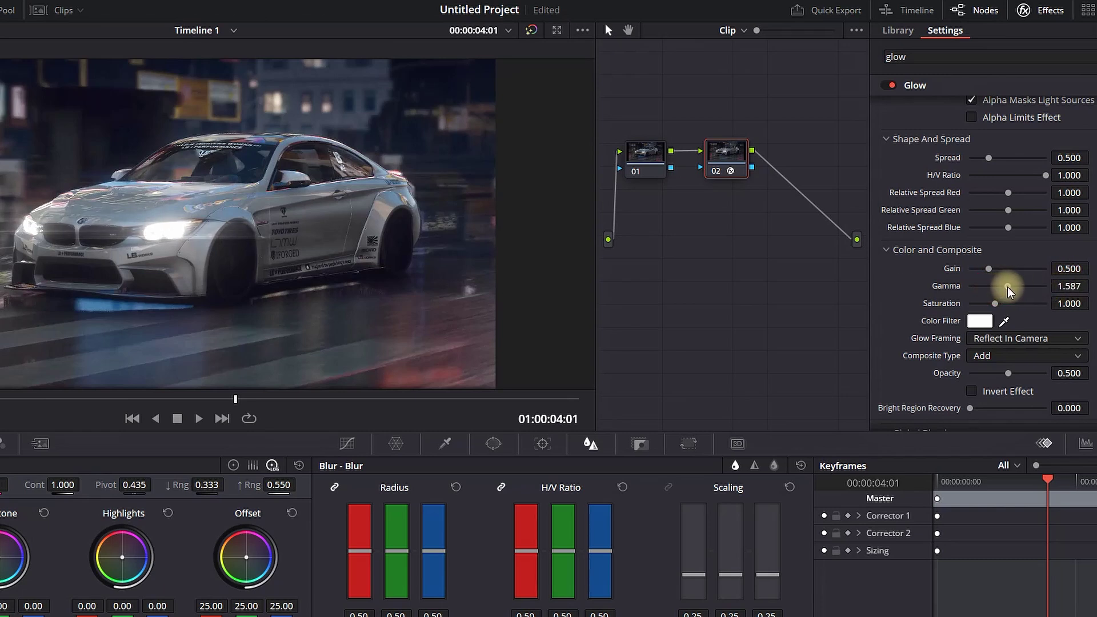
left_click_drag(1008, 288, 1010, 288)
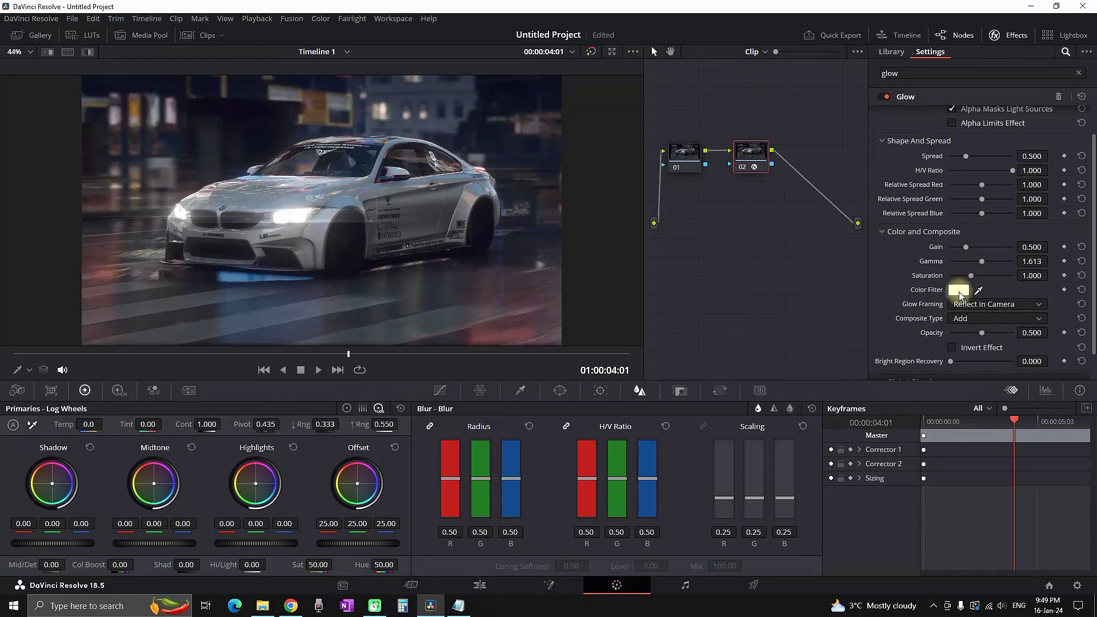
Preview red, cyan, lime and pale yellow glow tints, then keep the colour filter white.
left_click(960, 291)
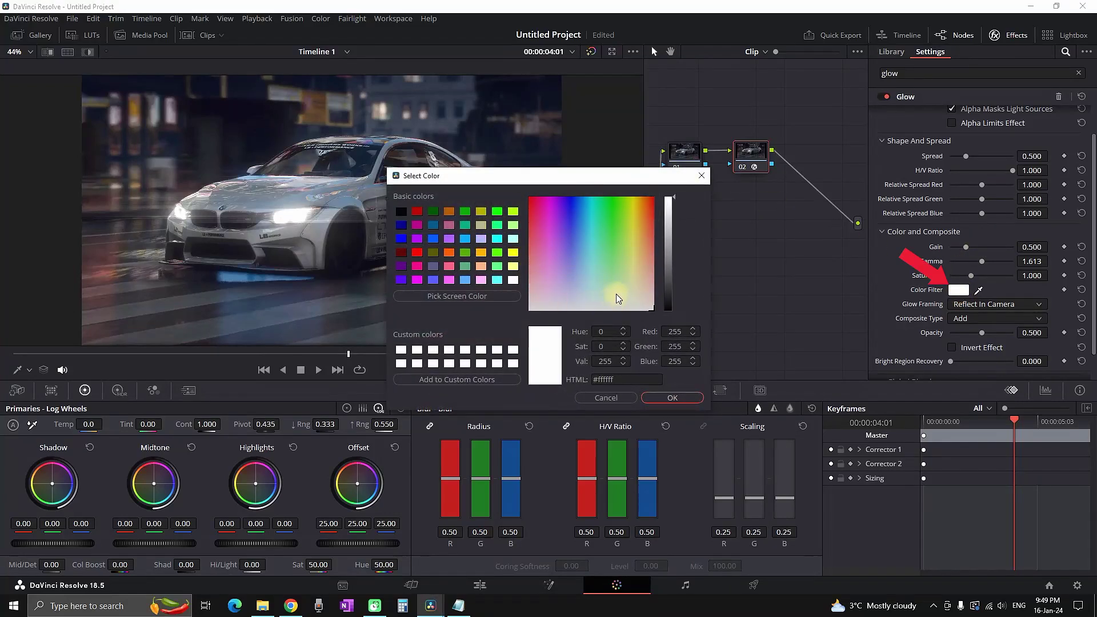
left_click_drag(568, 181, 646, 197)
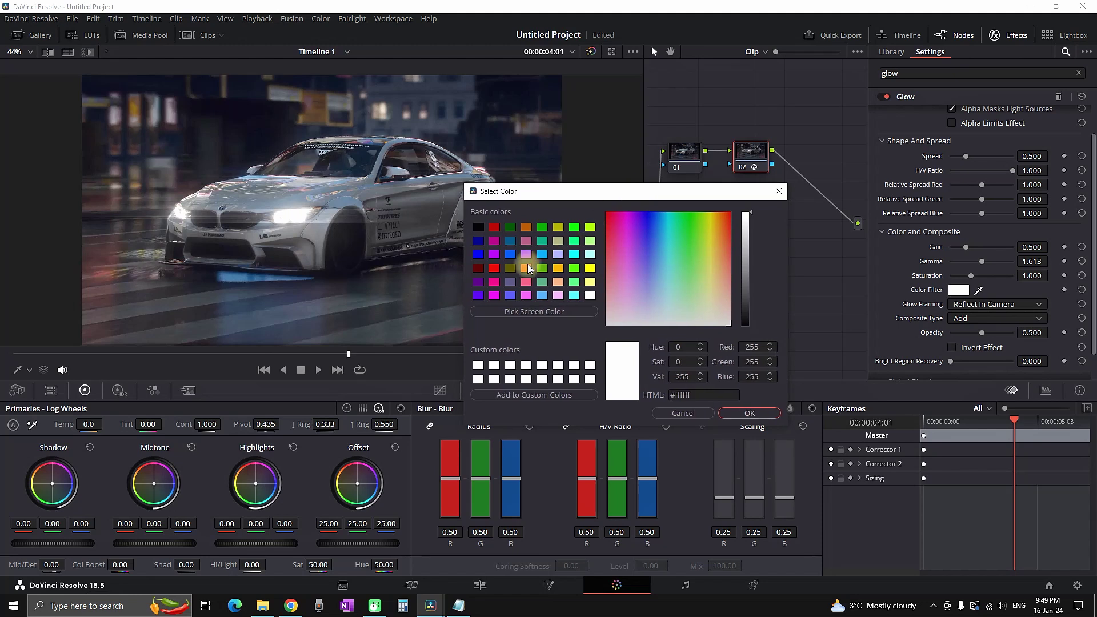
left_click(495, 268)
left_click(574, 254)
left_click(575, 268)
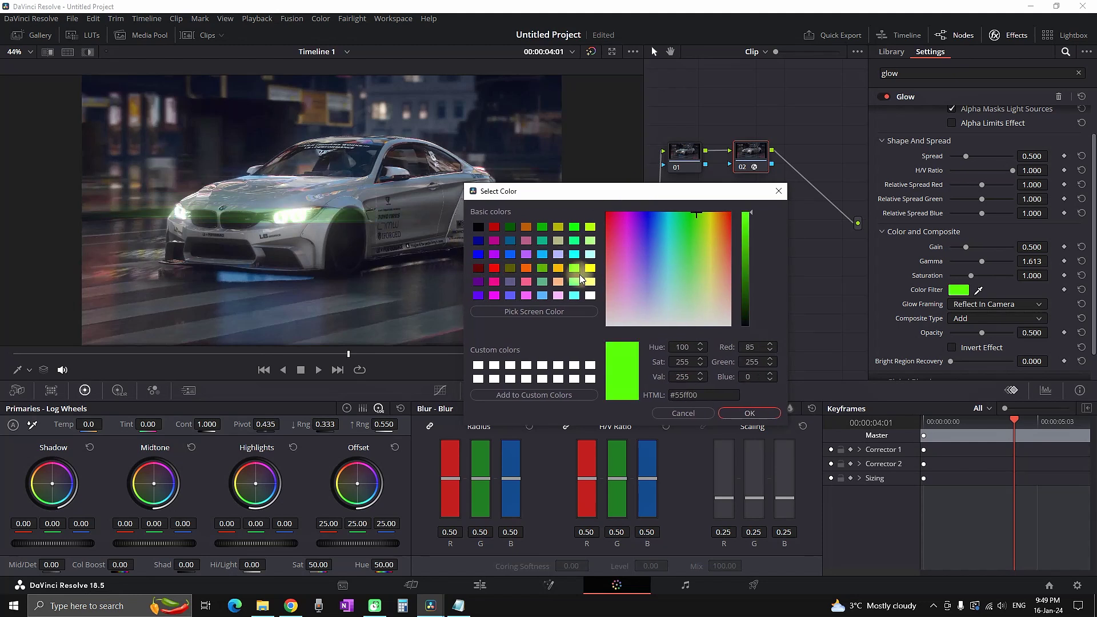
left_click(589, 283)
left_click(683, 413)
Lower the Glow's Global Blend to 0.614.
scroll(886, 369, "down", 1)
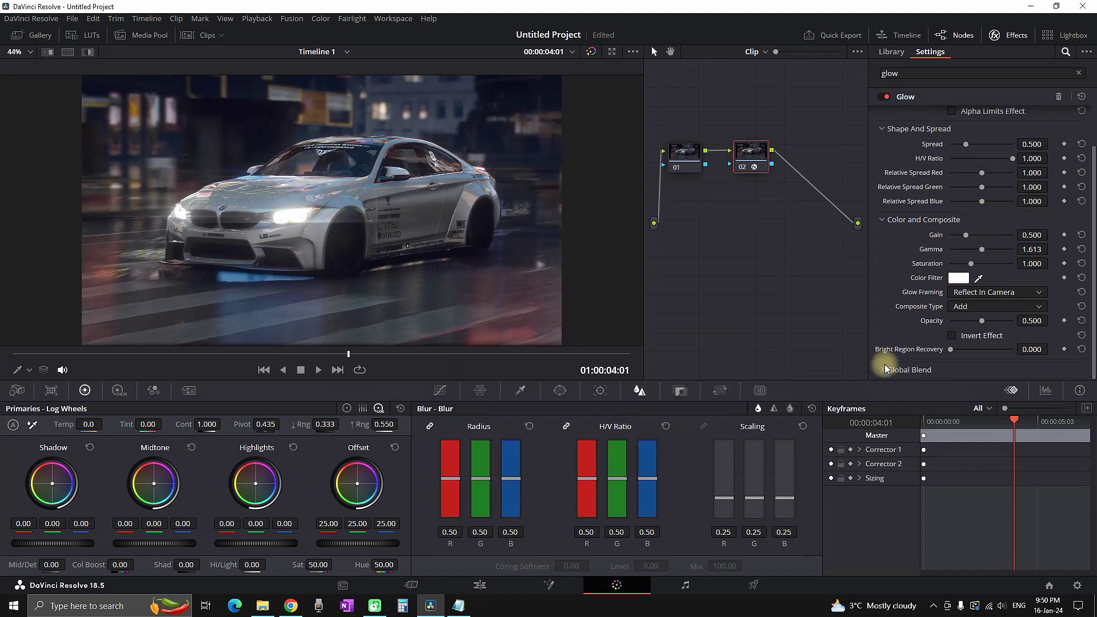
scroll(894, 371, "down", 1)
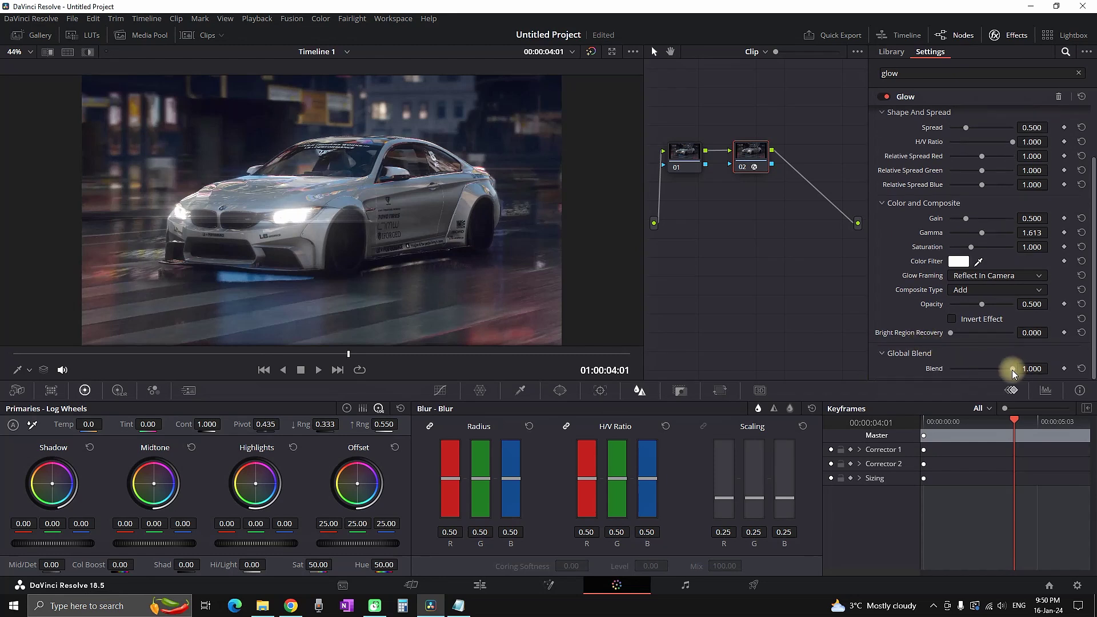
mouse_move(1013, 372)
left_mouse_down()
mouse_move(991, 372)
mouse_move(1007, 372)
left_mouse_up()
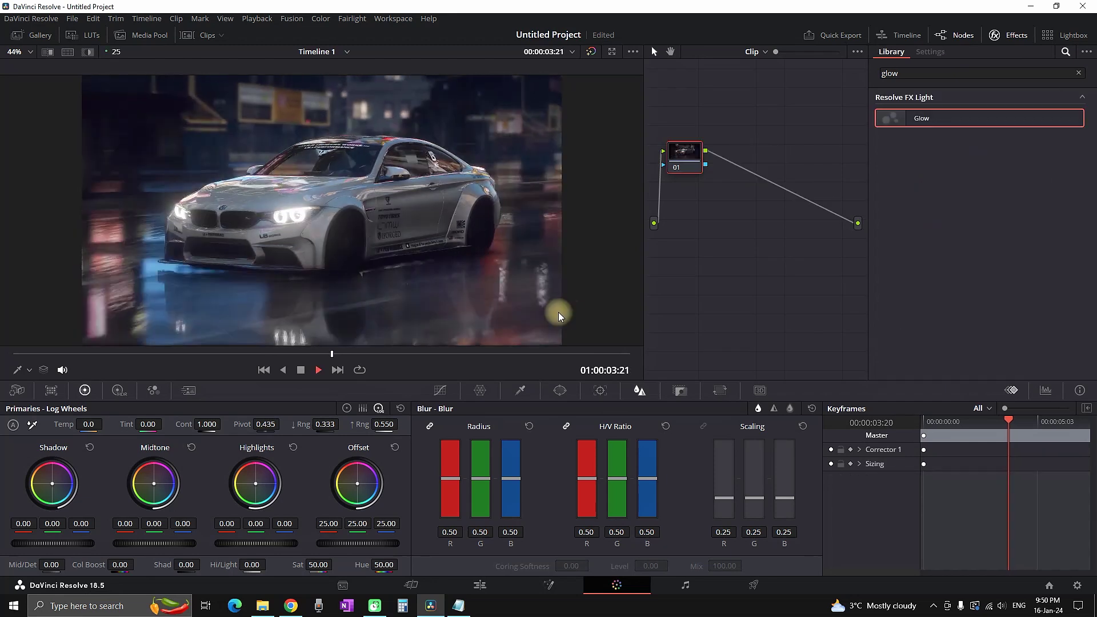
Restore the Glow node, replay the glowing car clip, then select the Video 1 dance clip.
key("space")
left_click(20, 354)
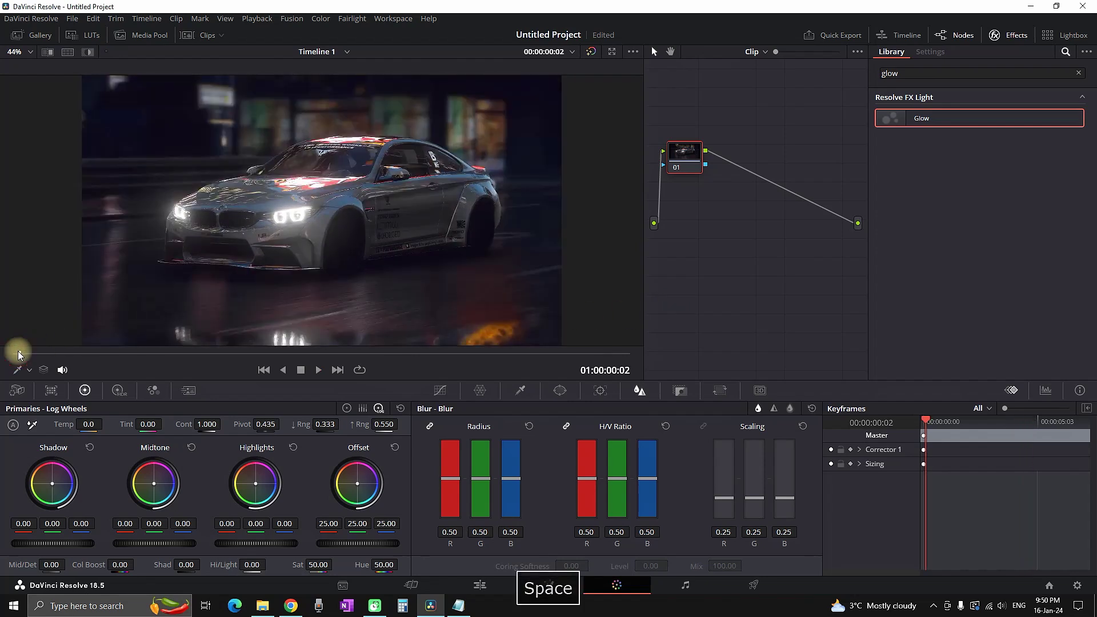
key("ctrl+z")
left_click(318, 370)
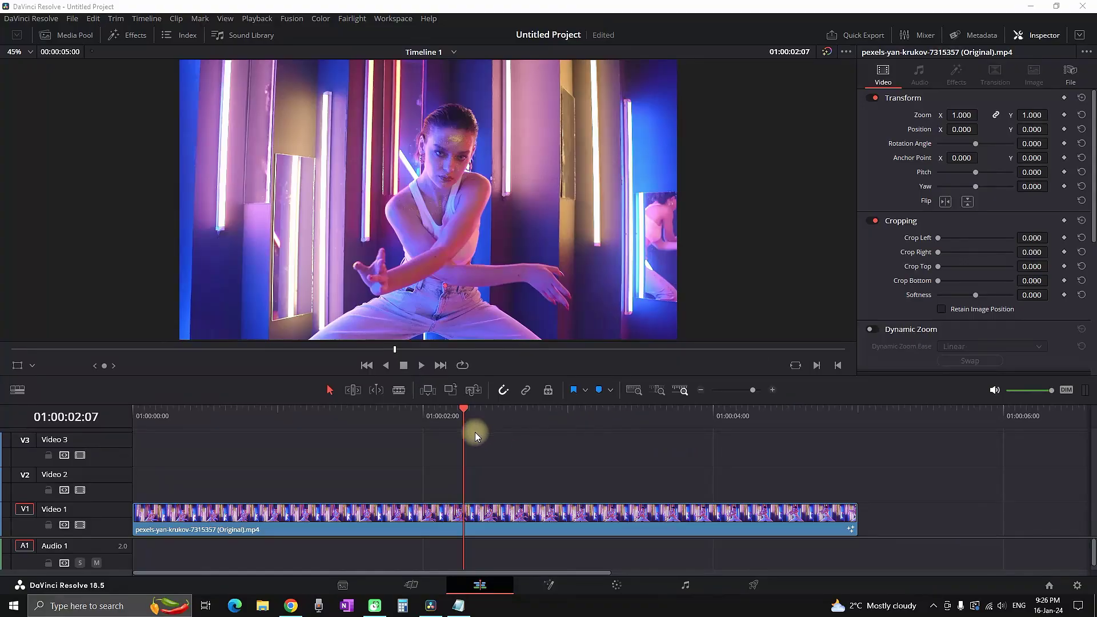
left_click(380, 515)
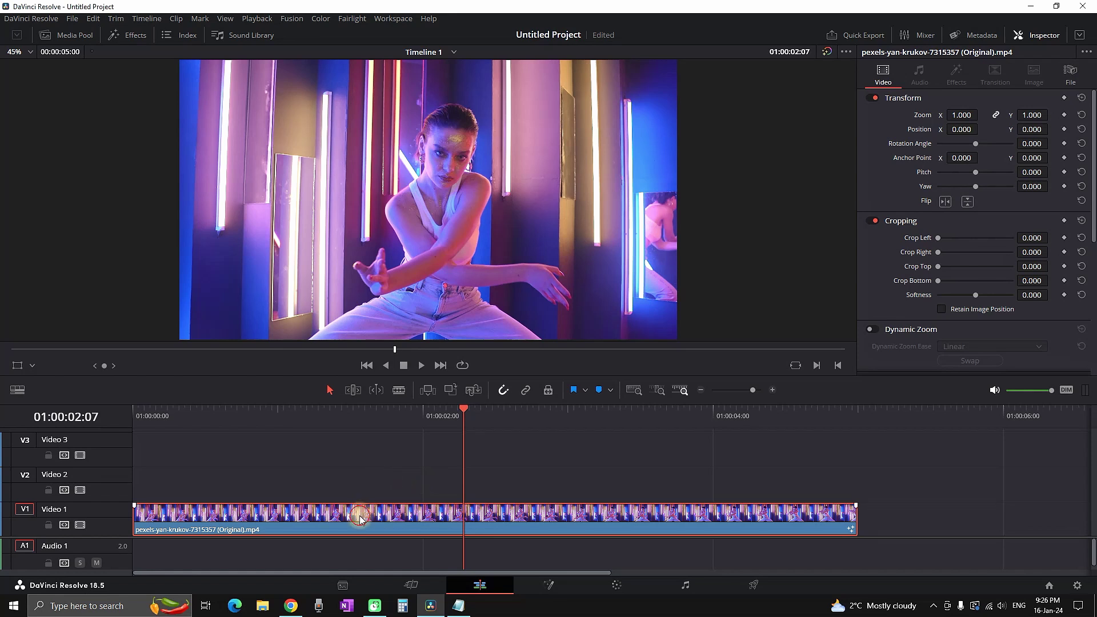
Duplicate the dance clip onto Video 2 and bring up blur effects in the Effects library.
left_click_drag(360, 517, 362, 498)
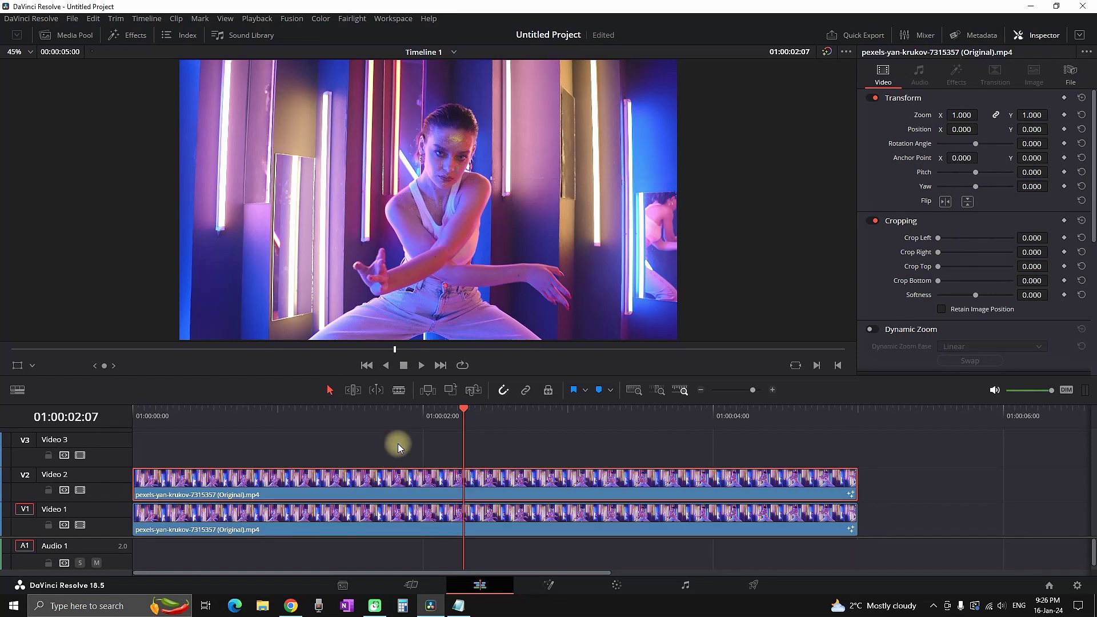
left_click(128, 35)
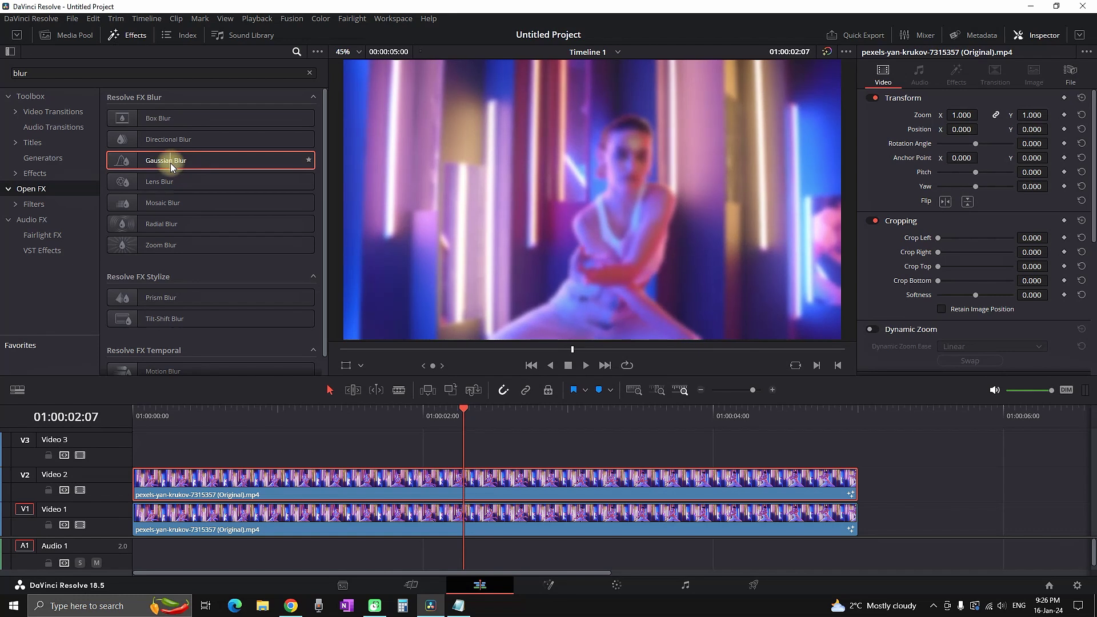
Apply Gaussian Blur to the Video 2 dance copy with Horizontal Strength 0.100.
left_click_drag(171, 166, 428, 481)
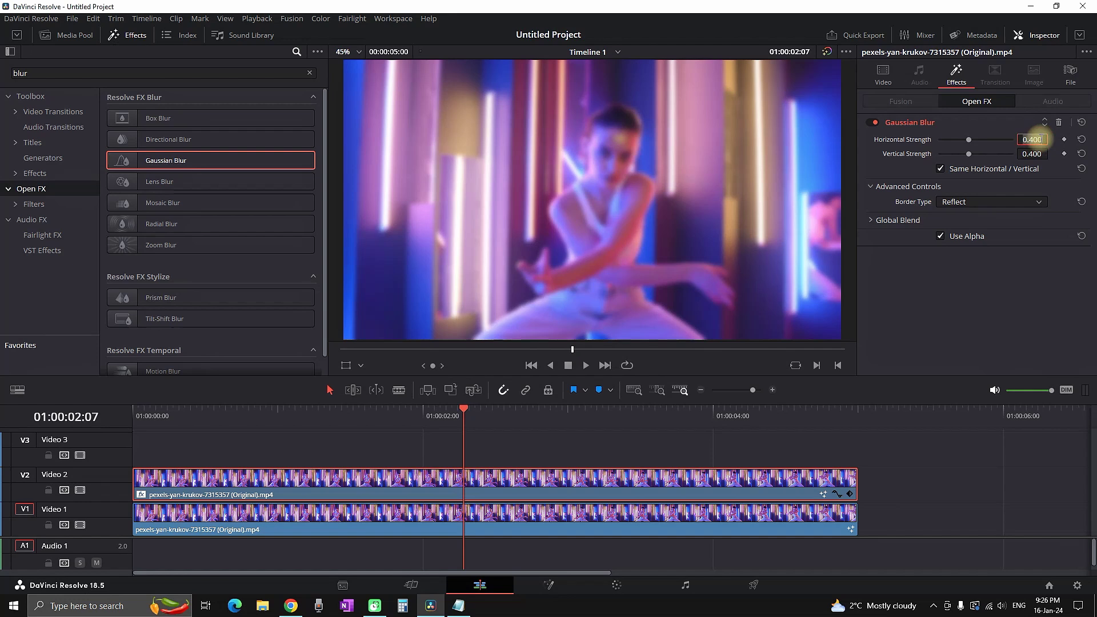
key("Return")
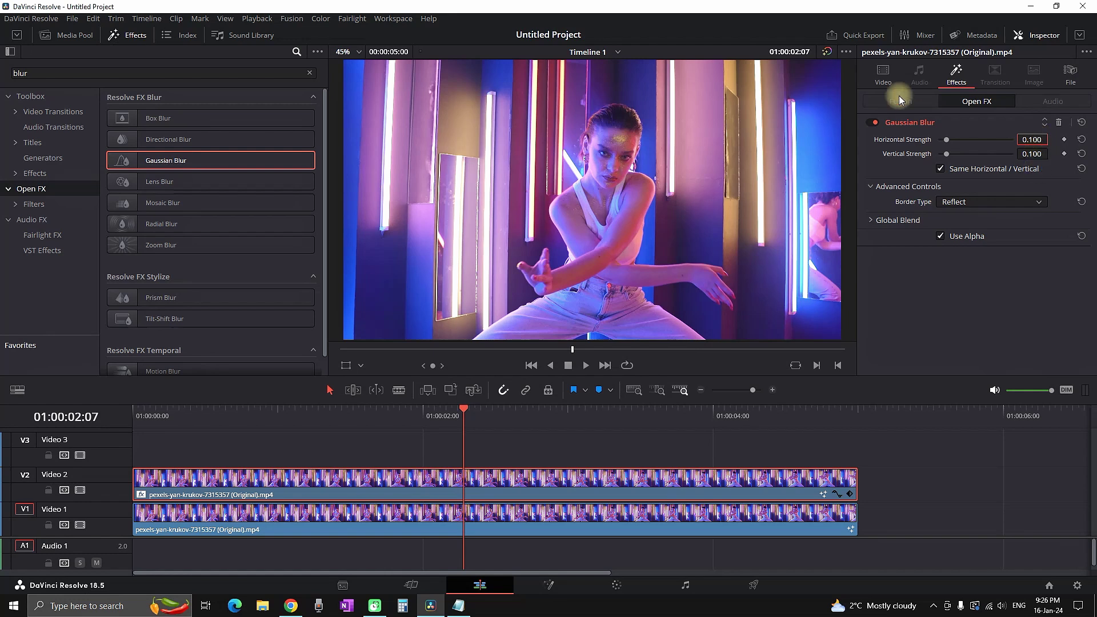
left_click(883, 74)
Set the blurred Video 2 copy's opacity to 60 and duplicate it onto Video 3.
scroll(1020, 281, "down", 5)
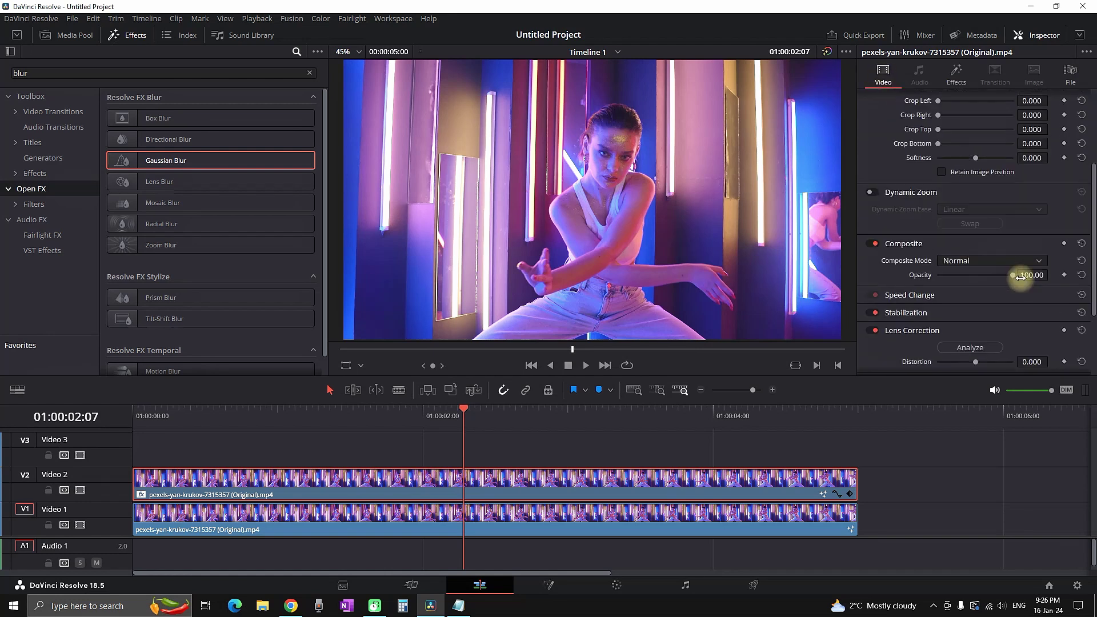
scroll(1037, 264, "up", 3)
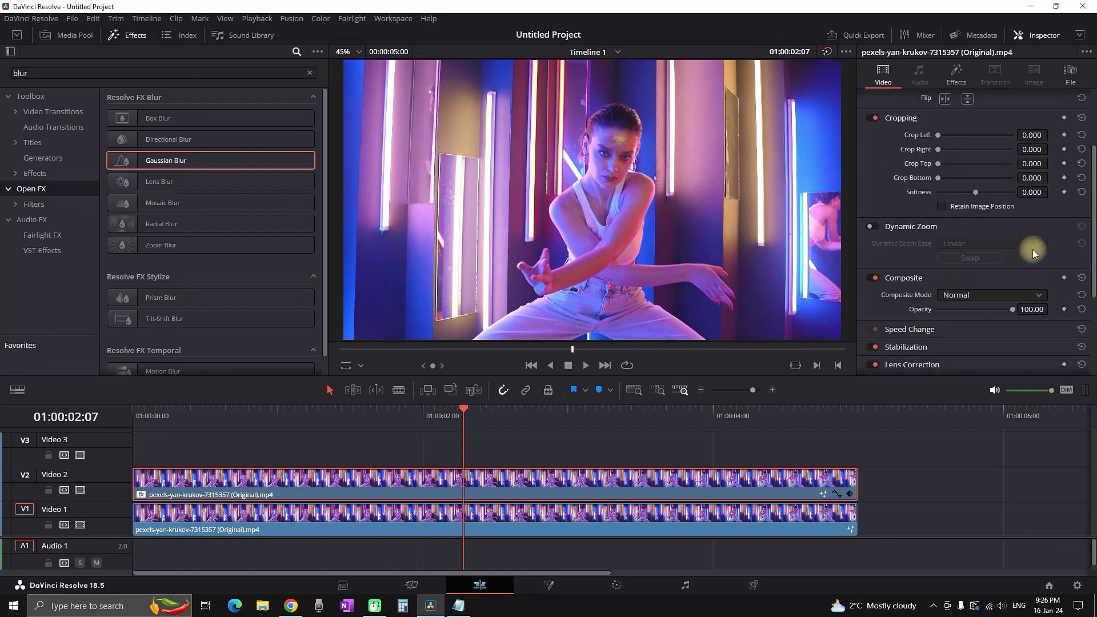
left_click(1030, 309)
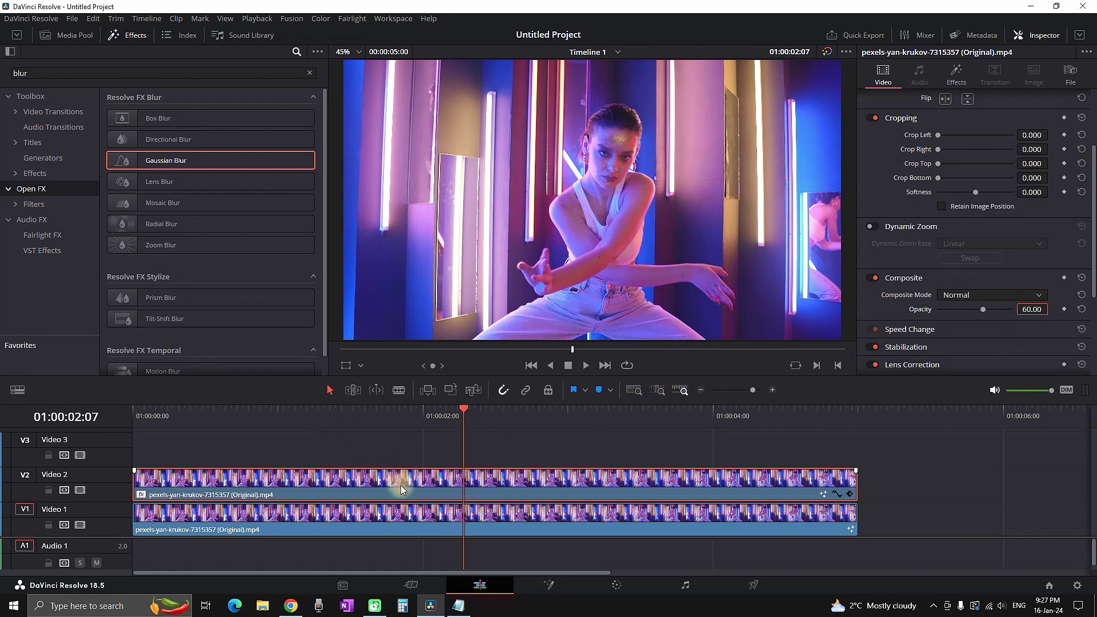
left_click_drag(403, 483, 417, 443)
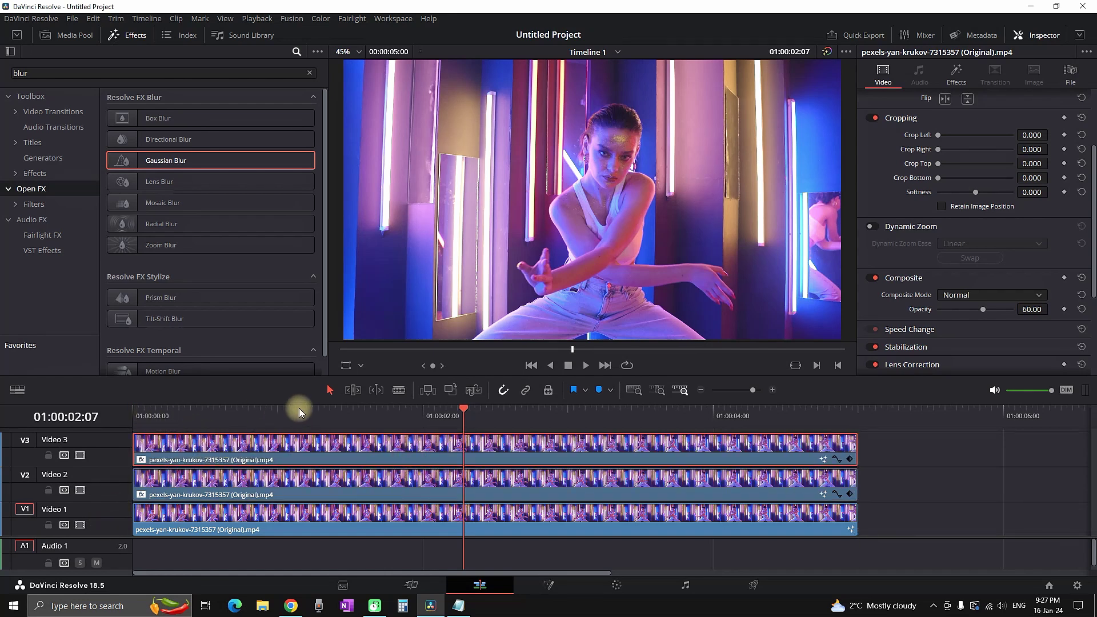
Shift the Video 2 copy one frame later than the original clip.
left_click_drag(464, 411, 132, 417)
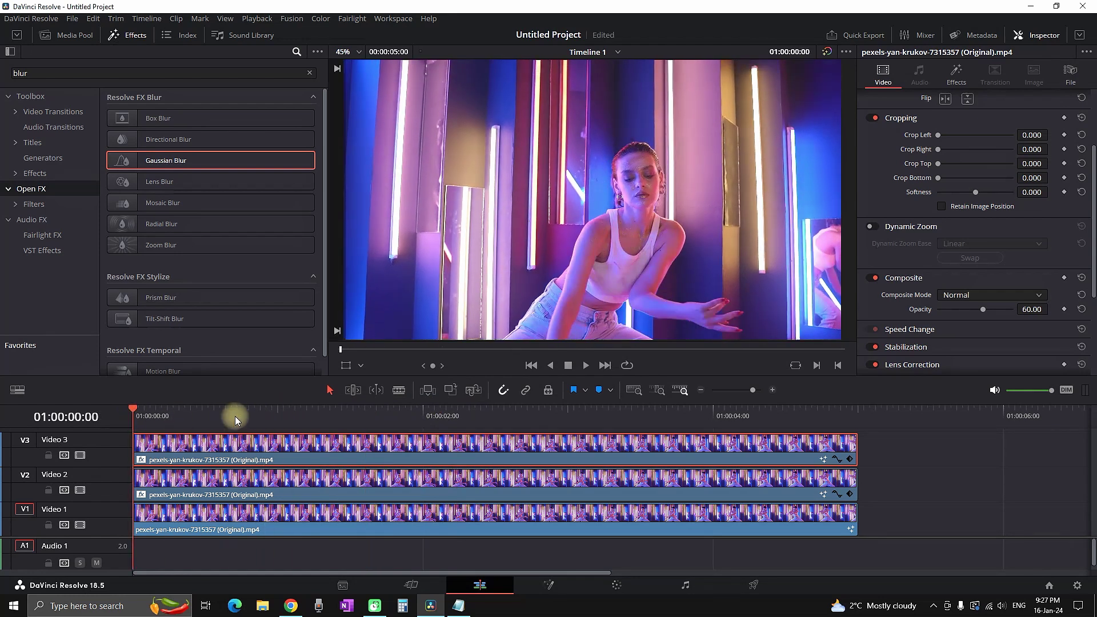
key("Right")
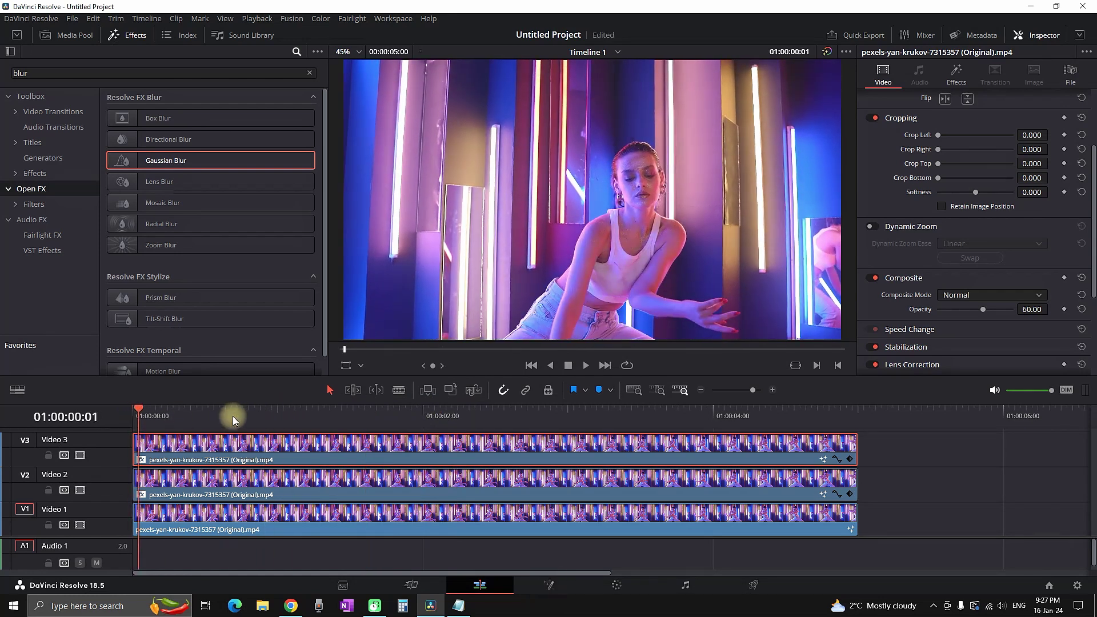
left_click(153, 489)
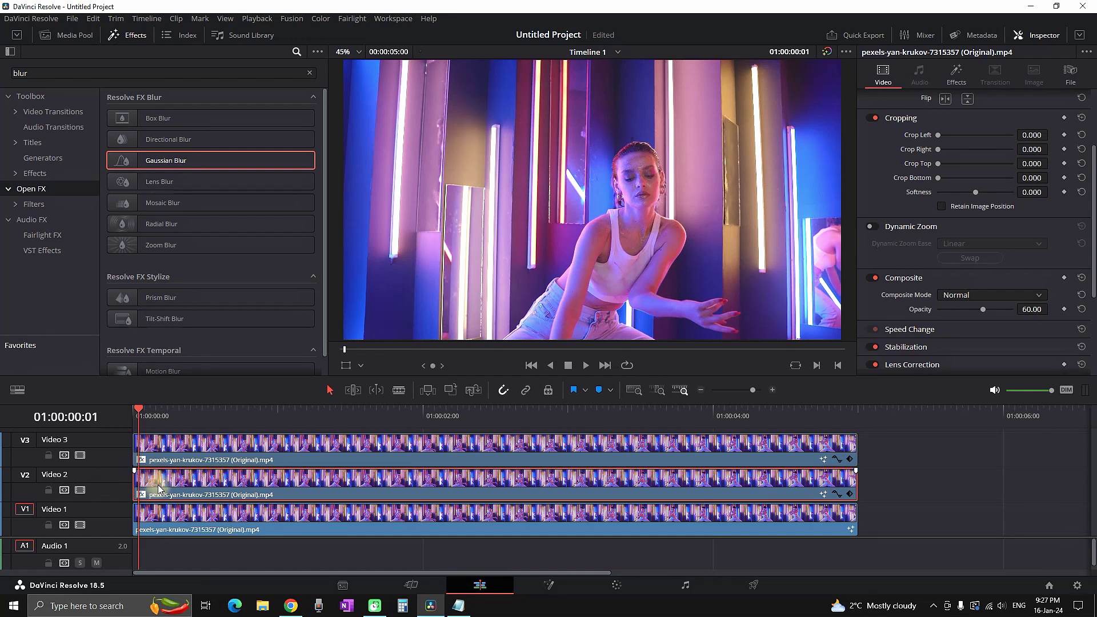
left_click_drag(158, 489, 164, 488)
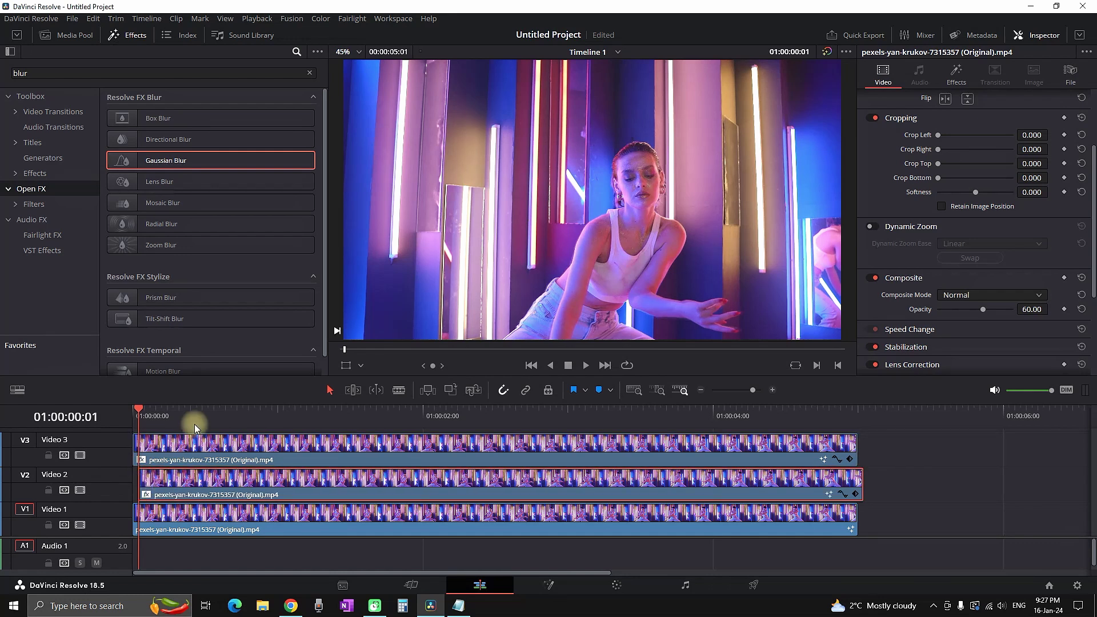
Shift the Video 3 copy one further frame later and play back the echo effect.
key("Right")
left_click(161, 450)
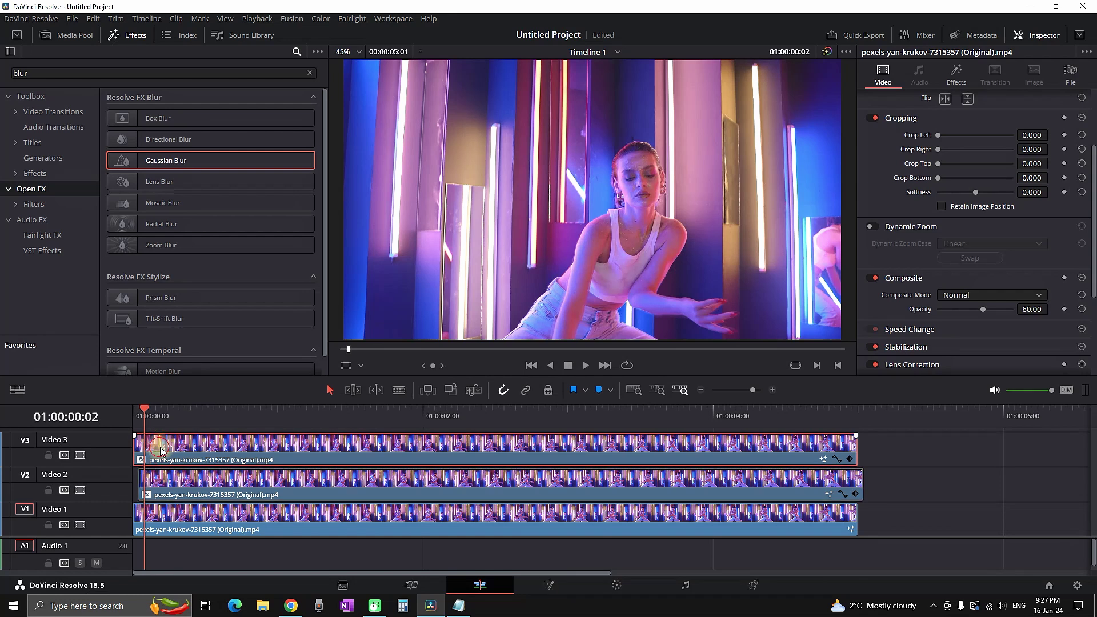
left_click_drag(160, 449, 172, 450)
left_click(140, 417)
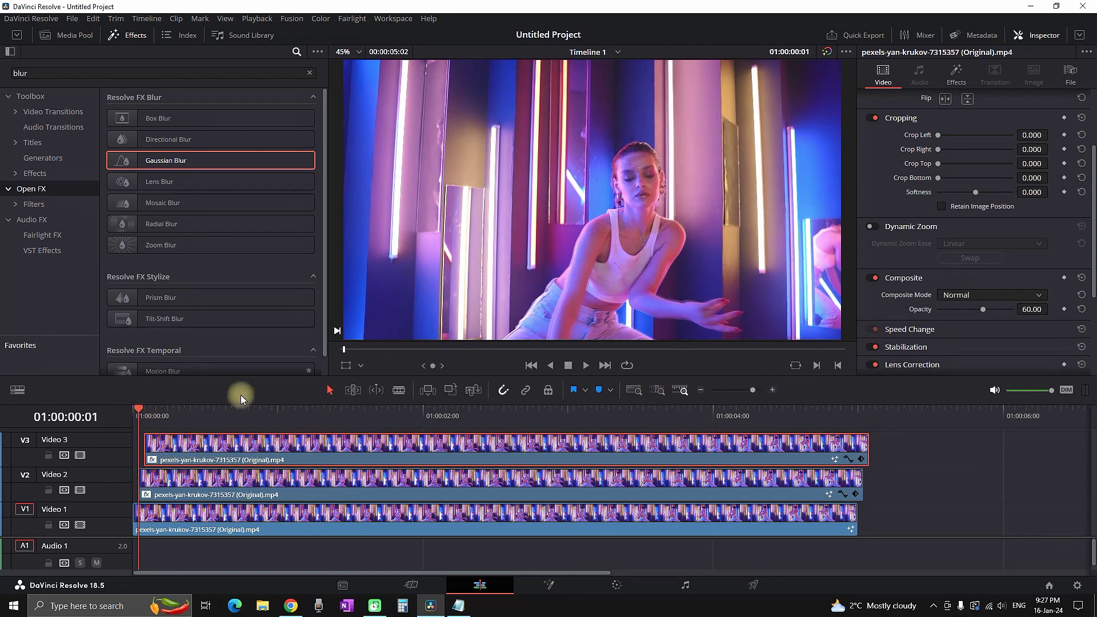
key("space")
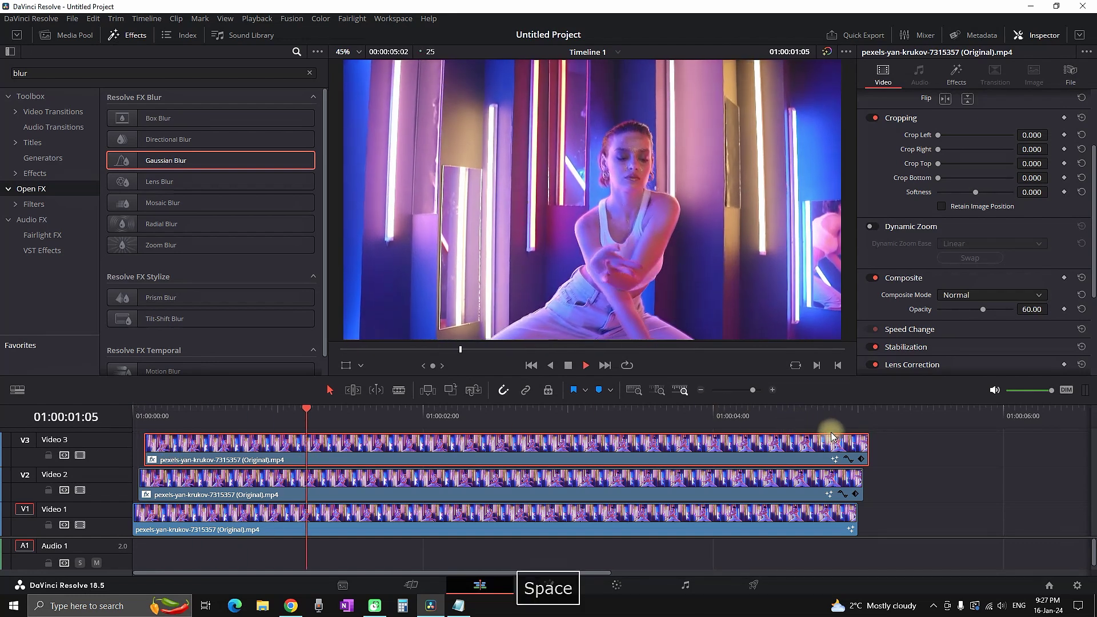